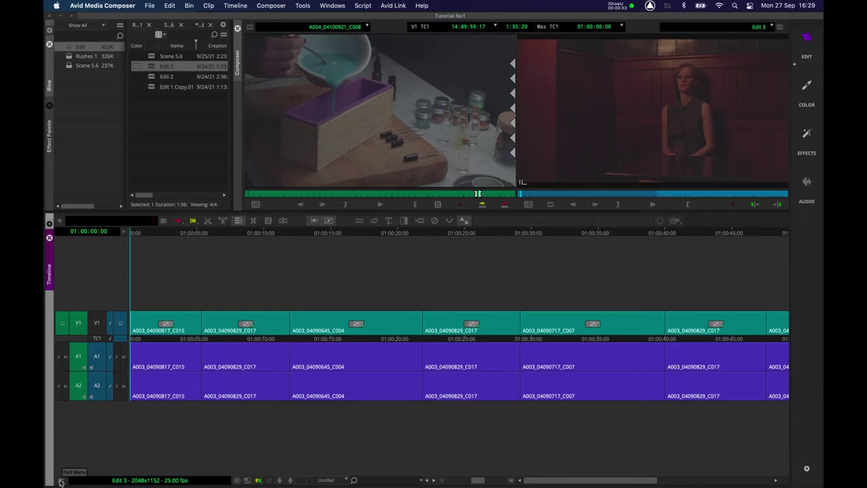
# Step: Show Audio Data > Waveform on A1 and A2, then reduce the waveform height
pyautogui.click(61, 482)
pyautogui.moveTo(89, 375)
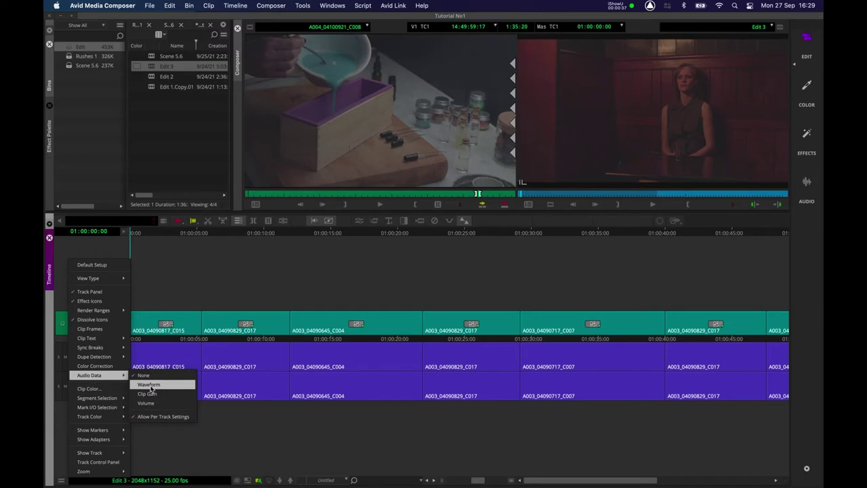
pyautogui.click(149, 385)
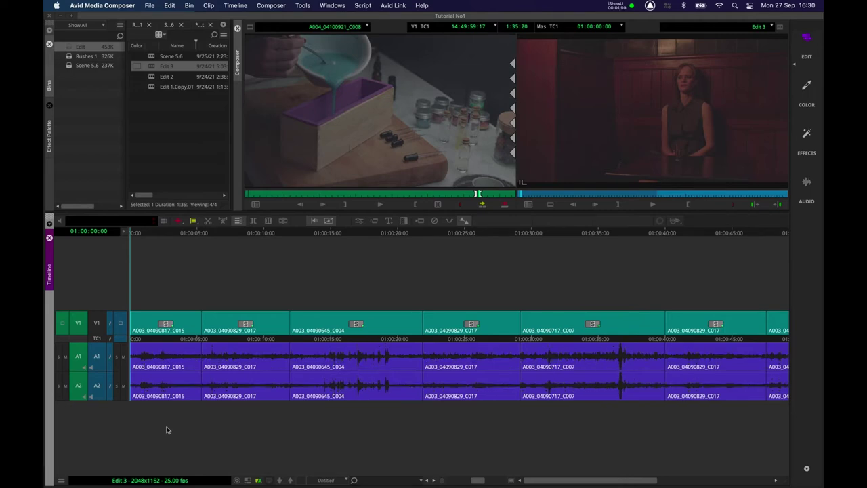
pyautogui.press('super+alt+k')
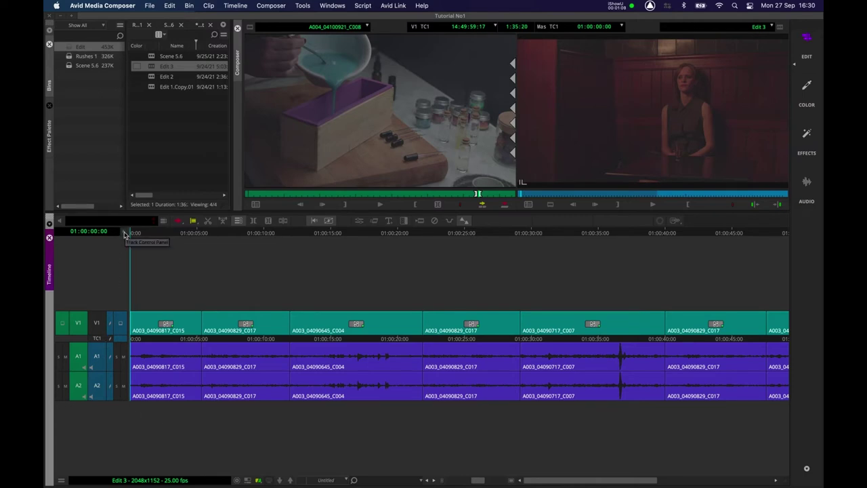
# Step: Expand the Track Control Panel and set A1 and A2 audio data to Clip Gain
pyautogui.click(124, 232)
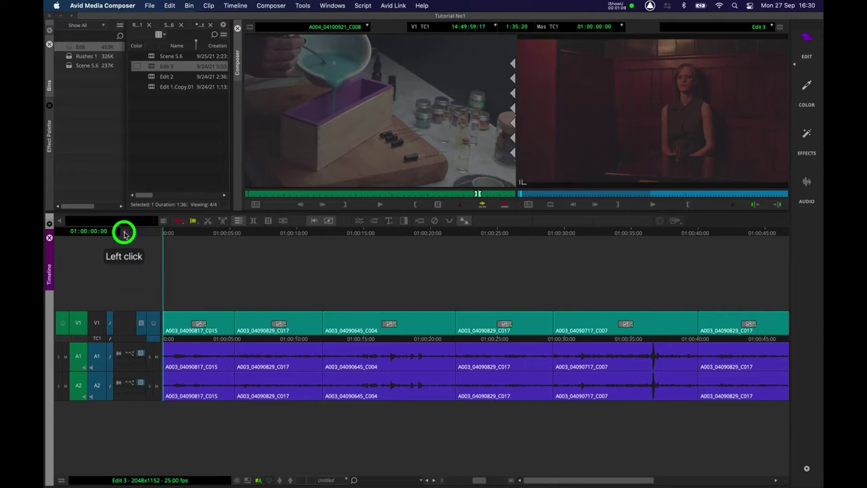
pyautogui.click(119, 353)
pyautogui.click(119, 384)
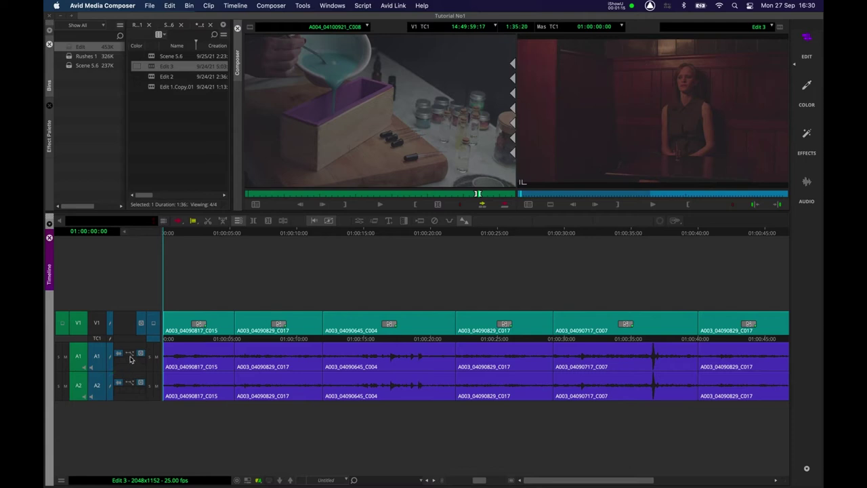
pyautogui.click(131, 355)
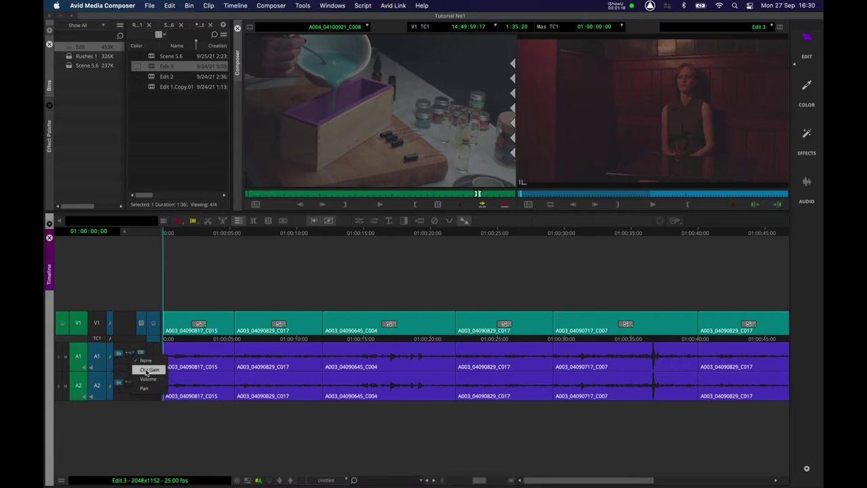
pyautogui.click(145, 370)
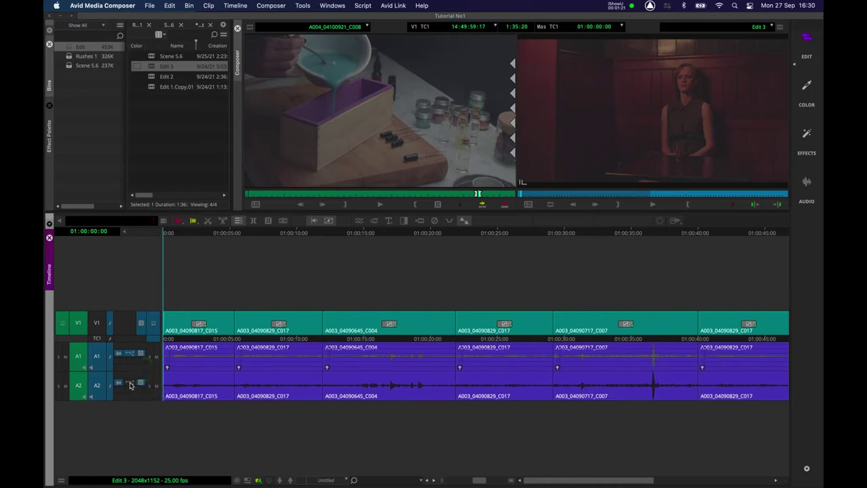
pyautogui.click(130, 385)
pyautogui.click(139, 399)
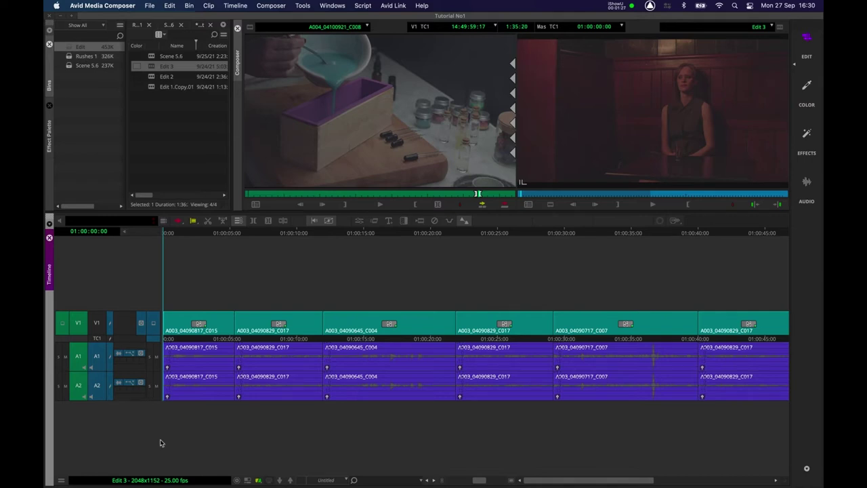
# Step: Raise the first A1 and A2 clips' gain about 6 dB, then park the playhead near the start
pyautogui.click(166, 365)
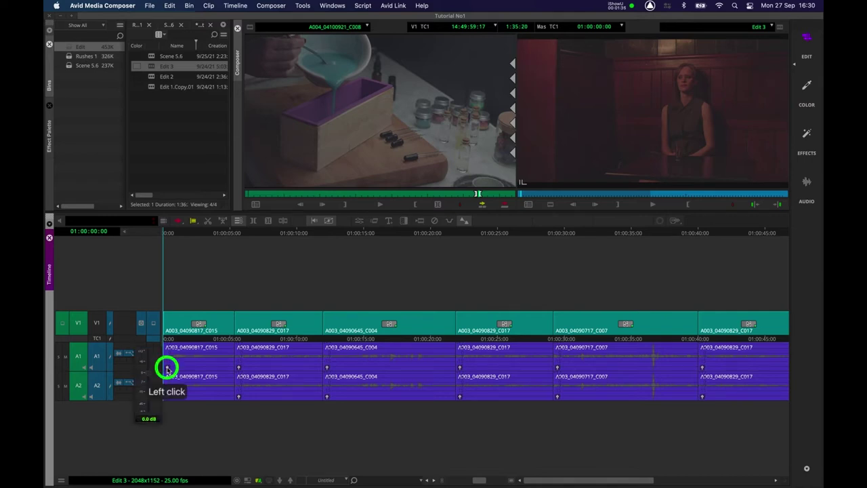
pyautogui.click(168, 381)
pyautogui.moveTo(166, 365); pyautogui.dragTo(166, 352)
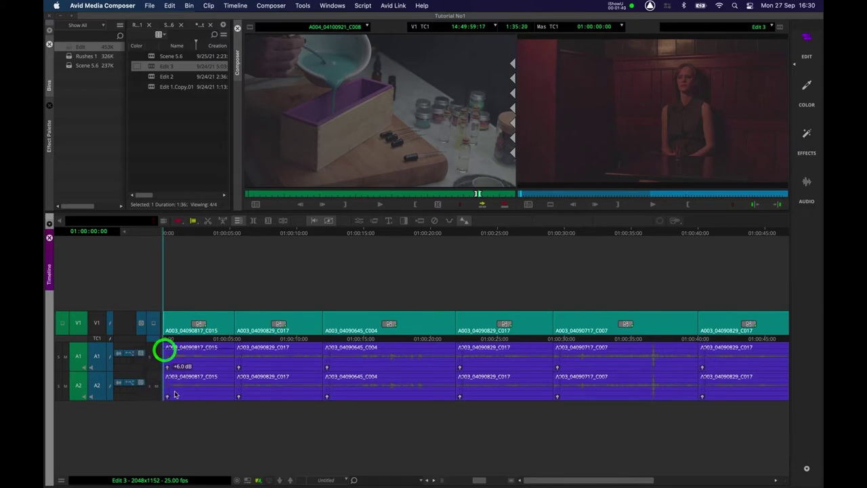
pyautogui.moveTo(168, 395); pyautogui.dragTo(167, 376)
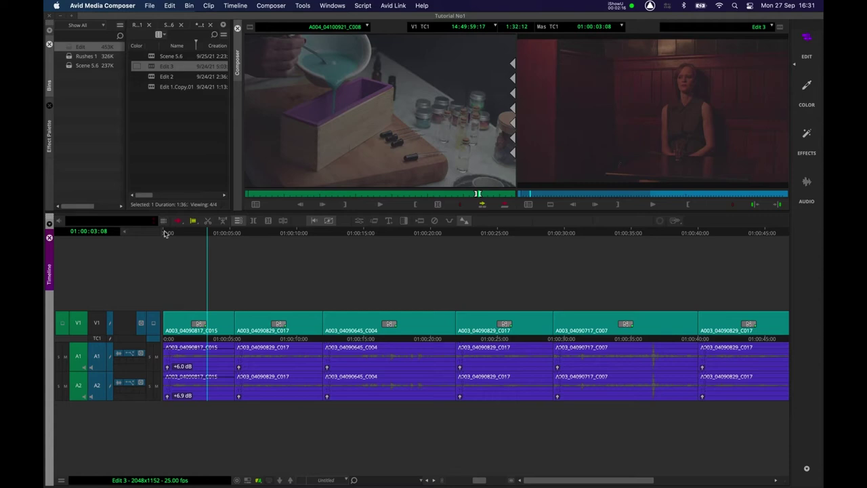
pyautogui.click(164, 234)
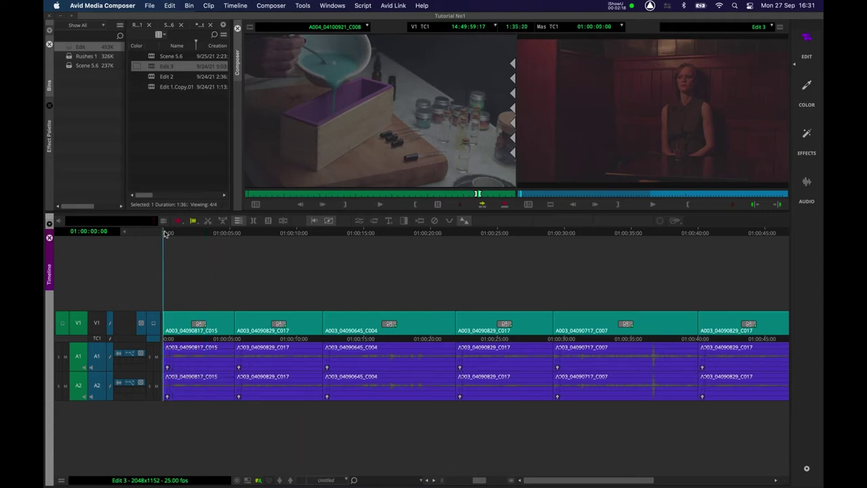
pyautogui.moveTo(167, 234); pyautogui.dragTo(189, 233)
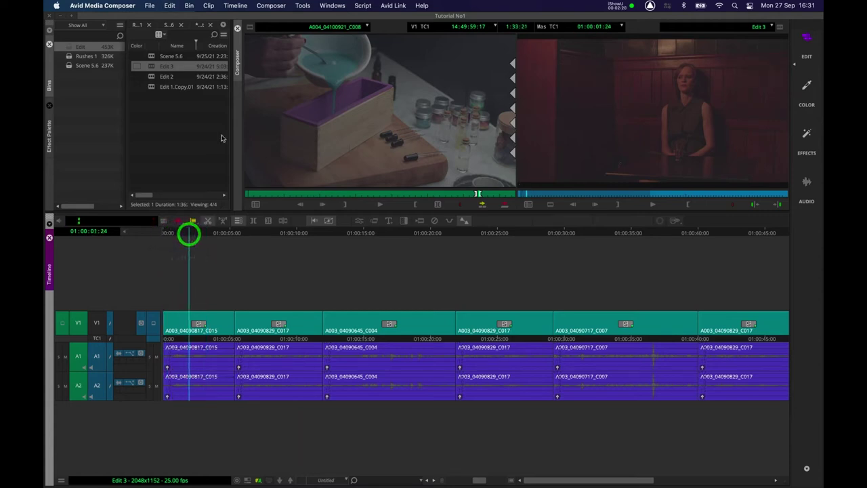
# Step: Open the Audio Mixer from the Tools menu
pyautogui.click(298, 6)
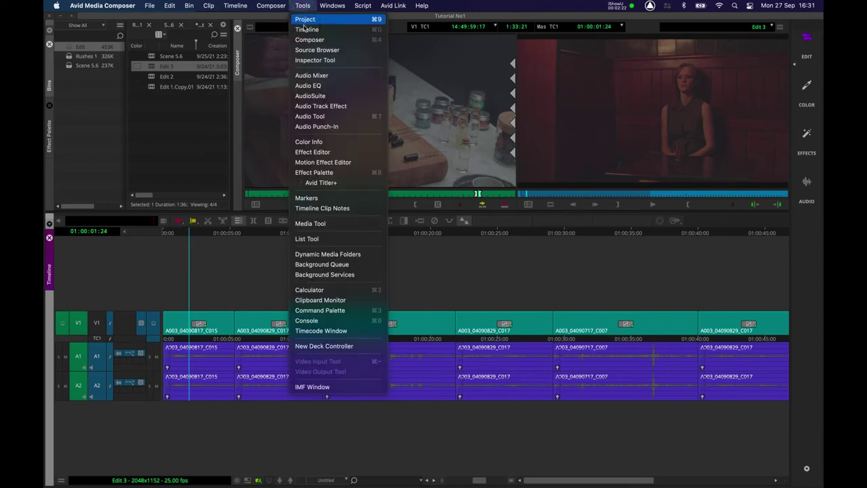
pyautogui.click(313, 76)
pyautogui.click(318, 54)
pyautogui.click(270, 54)
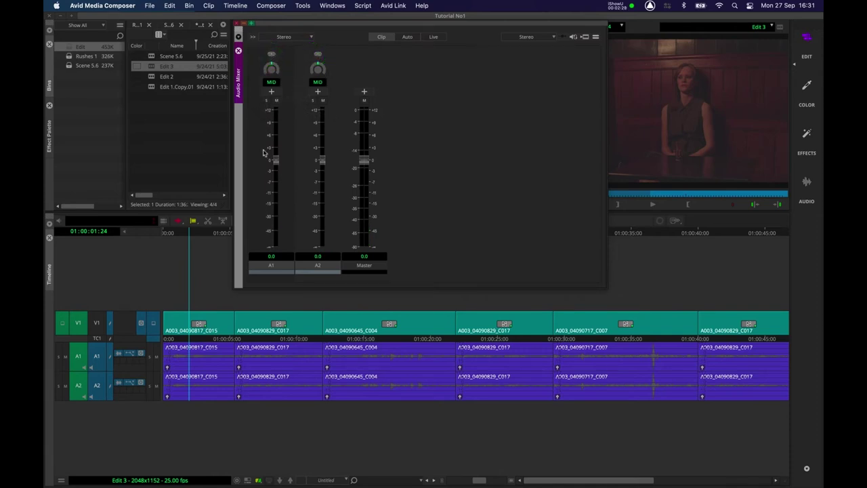
# Step: Select and link A1 and A2 in the mixer and raise their level to +6 dB
pyautogui.click(272, 266)
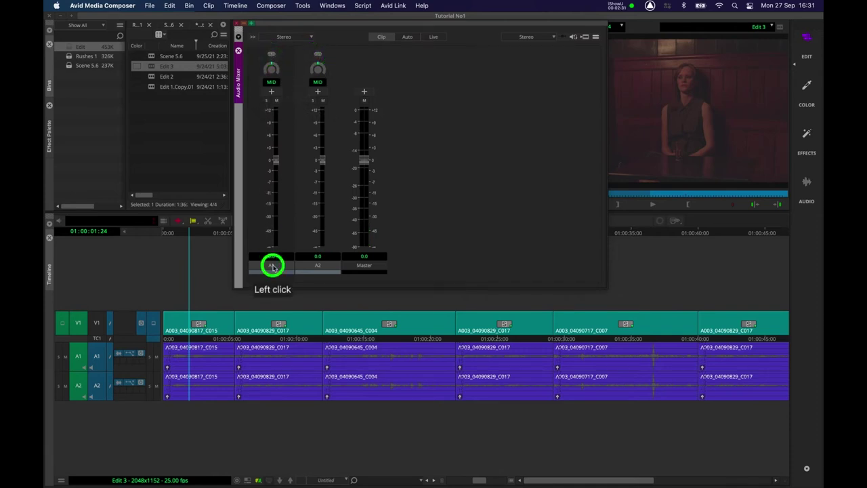
pyautogui.click(279, 265)
pyautogui.click(315, 267)
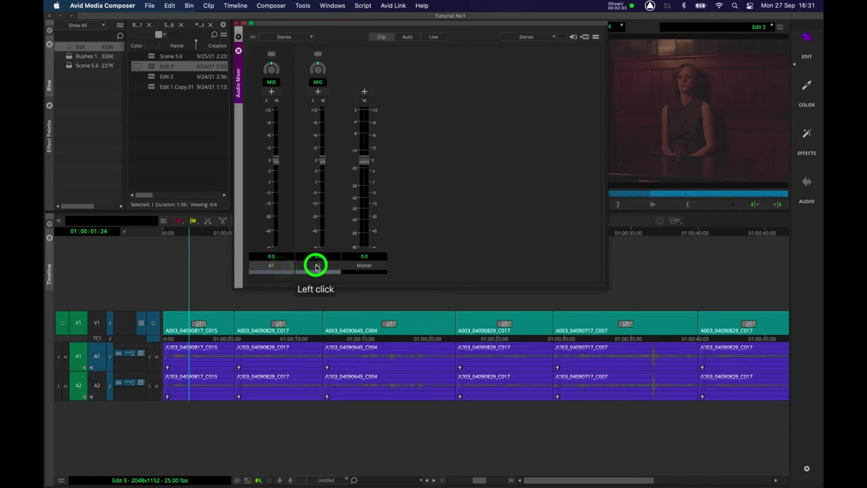
pyautogui.click(270, 55)
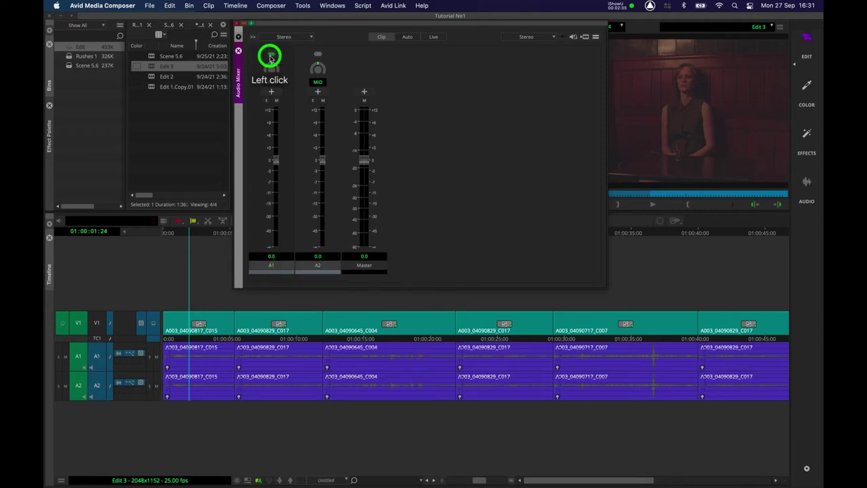
pyautogui.click(318, 55)
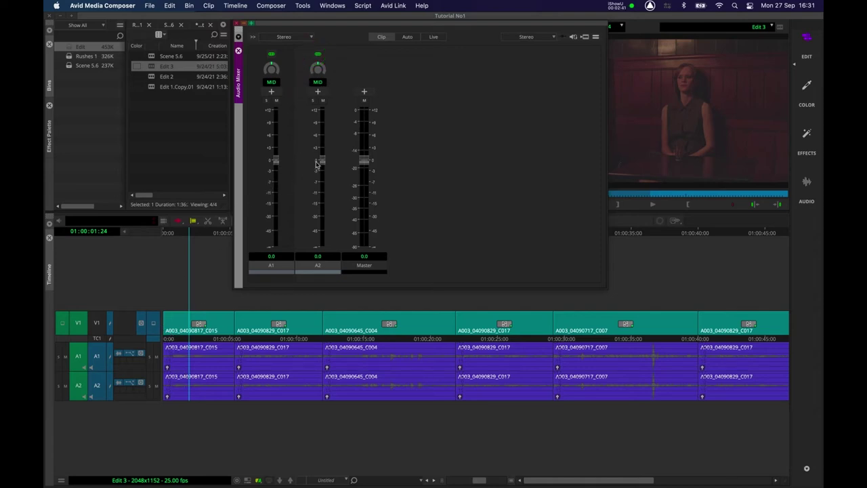
pyautogui.moveTo(321, 160); pyautogui.dragTo(323, 136)
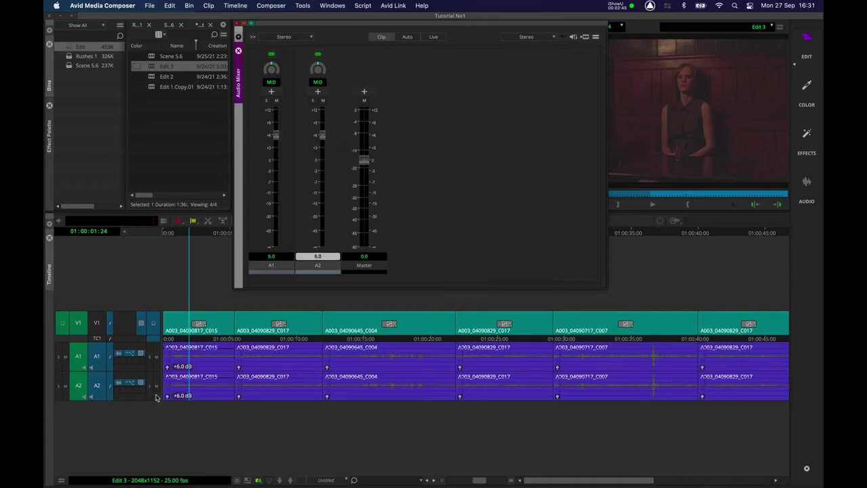
pyautogui.click(200, 368)
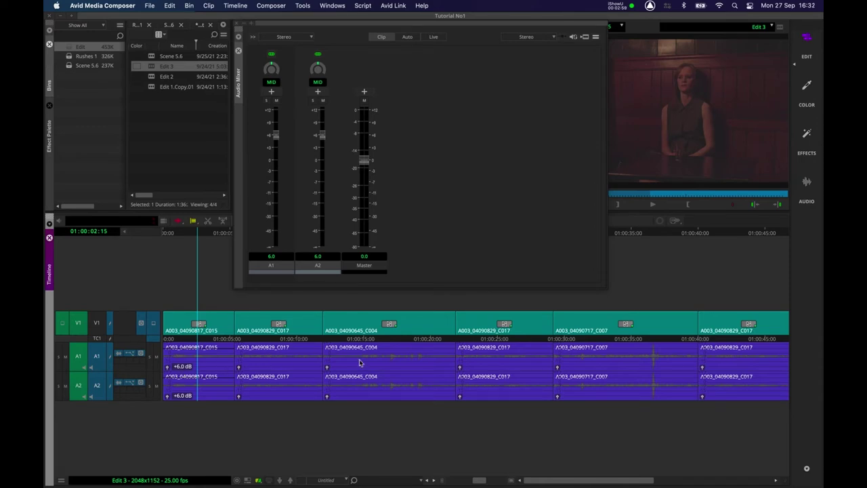
# Step: Apply +6 dB to every A1/A2 clip with Set Level On Track - Global, then close the mixer
pyautogui.moveTo(463, 25); pyautogui.dragTo(458, 43)
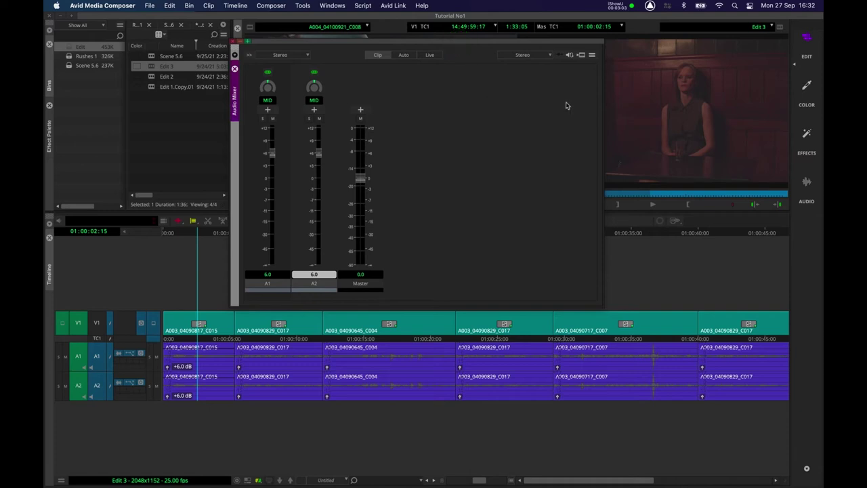
pyautogui.click(593, 57)
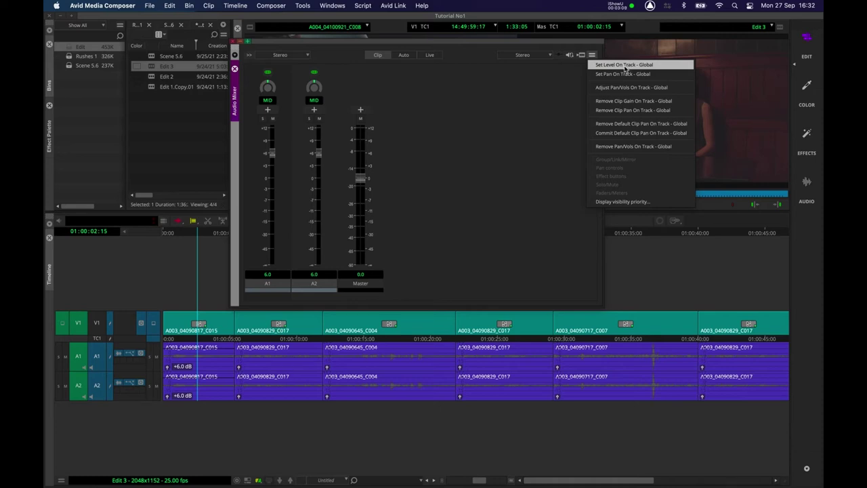
pyautogui.click(321, 157)
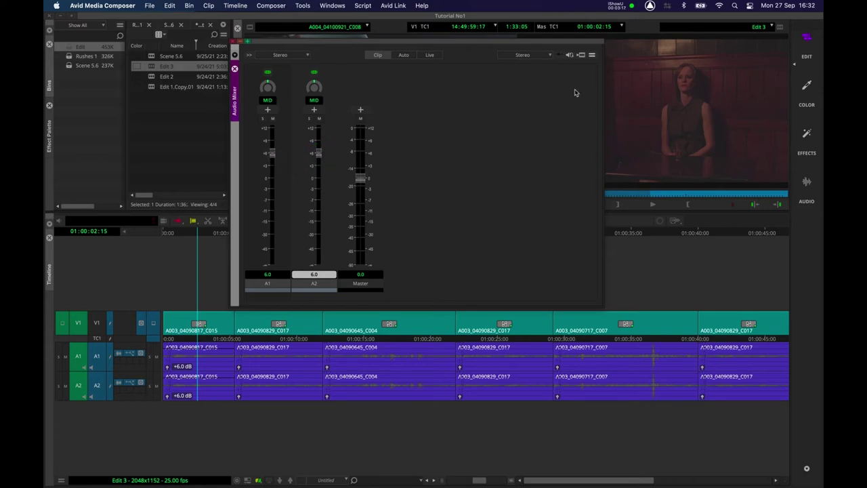
pyautogui.click(592, 55)
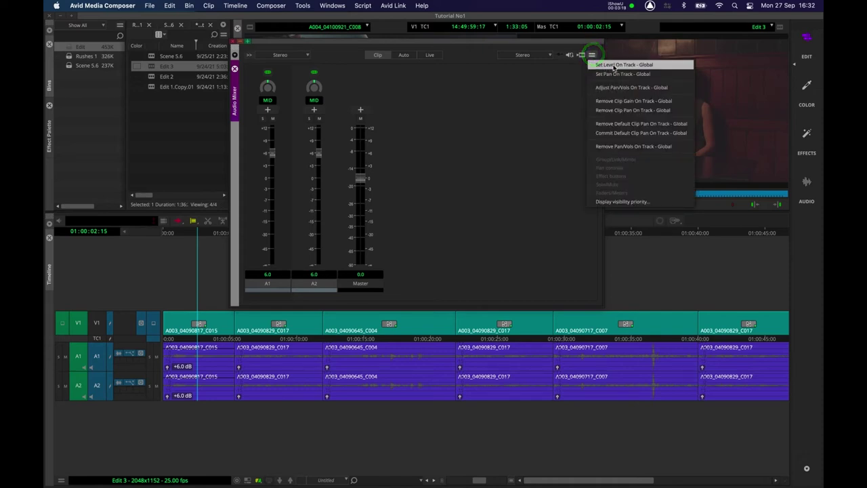
pyautogui.click(613, 65)
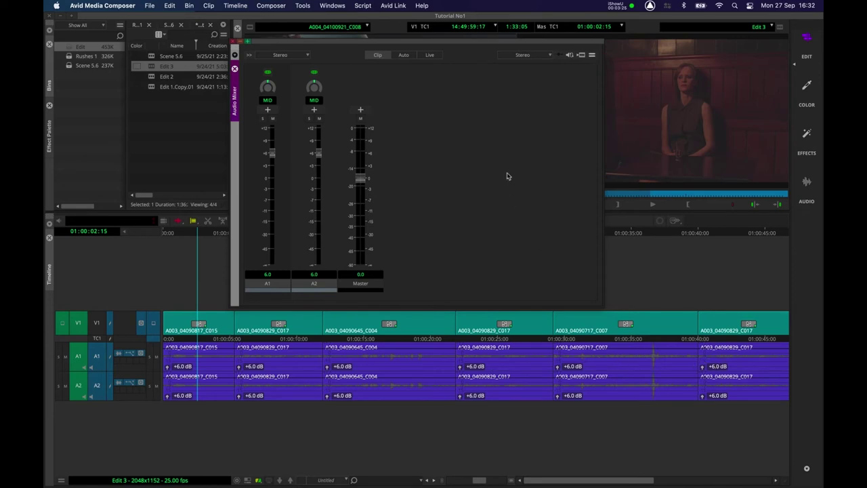
pyautogui.click(593, 55)
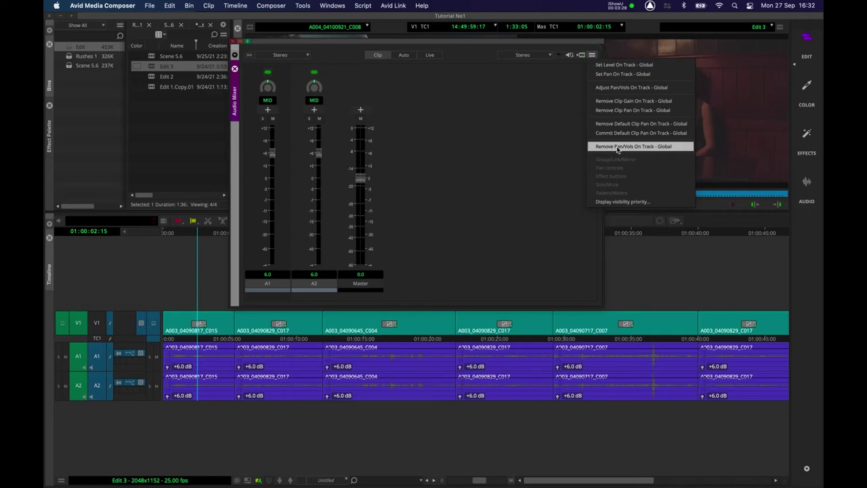
pyautogui.click(521, 137)
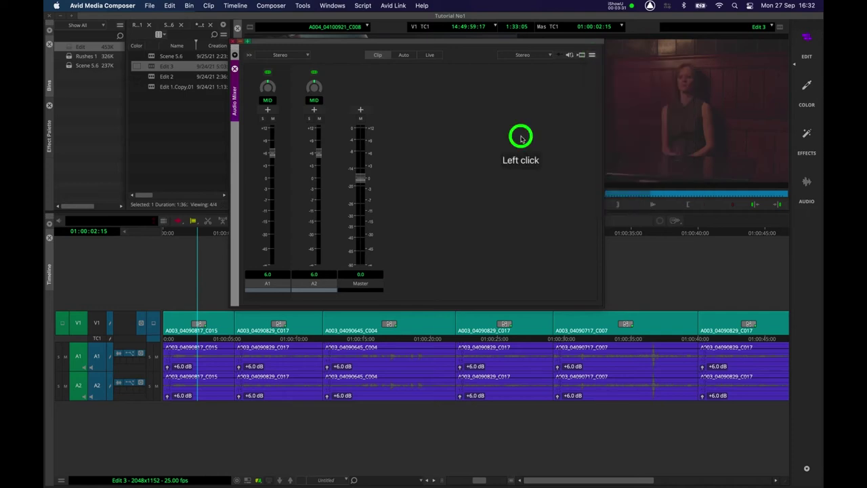
pyautogui.click(231, 41)
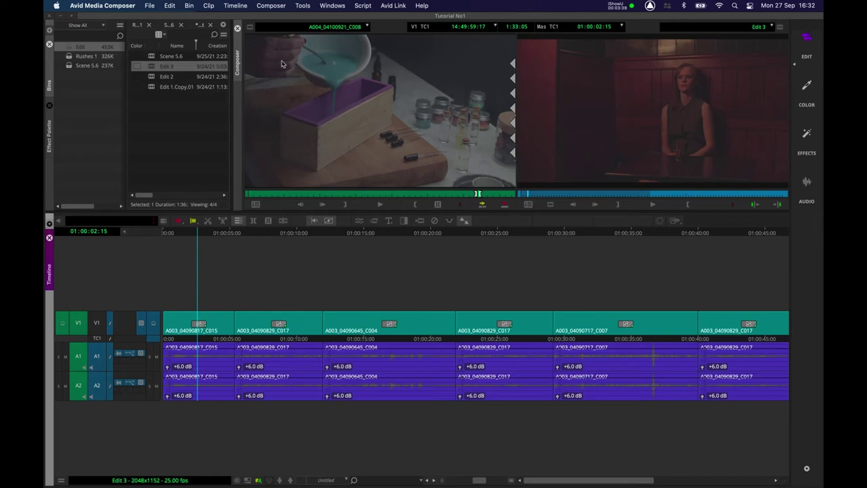
# Step: Play back the sequence around 01:00:16 to listen to the boosted audio
pyautogui.click(378, 233)
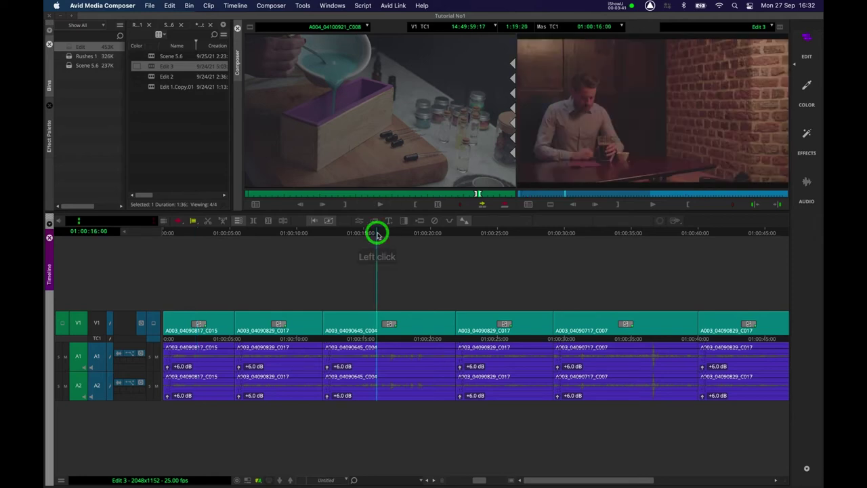
pyautogui.press('XF86AudioRaiseVolume')
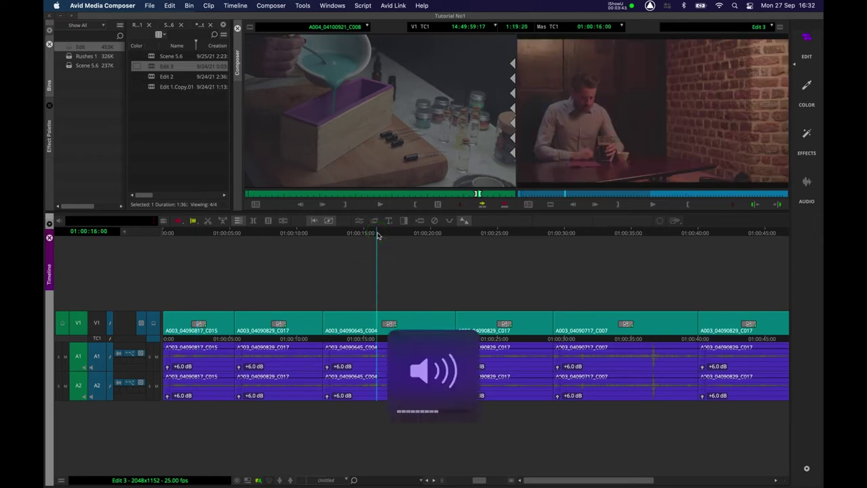
pyautogui.click(377, 233)
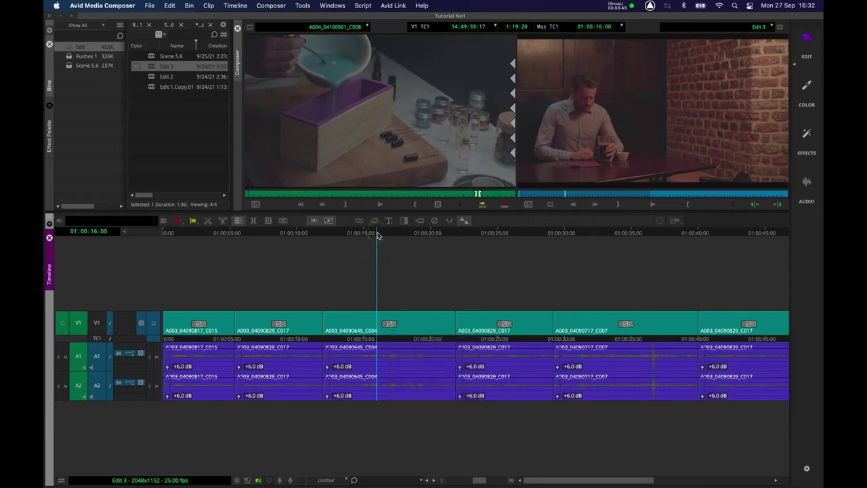
pyautogui.press('space')
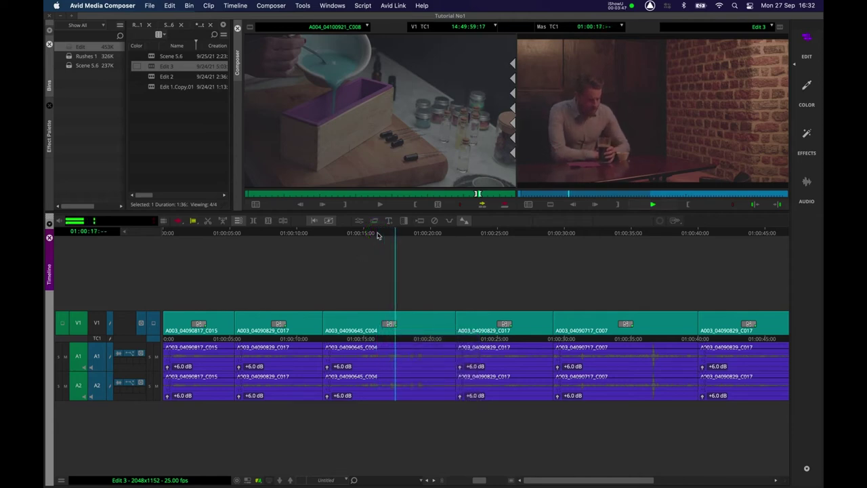
pyautogui.click(378, 234)
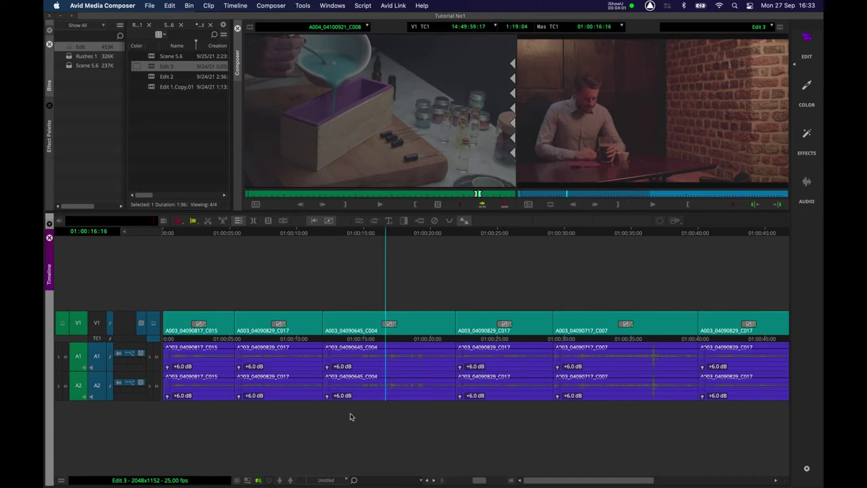
# Step: Switch the A2 and A1 audio data display from Clip Gain to Volume
pyautogui.click(131, 355)
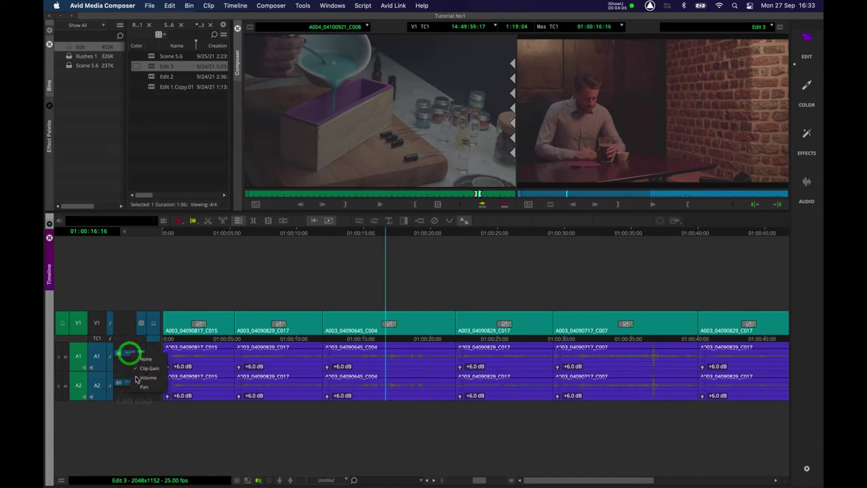
pyautogui.click(140, 377)
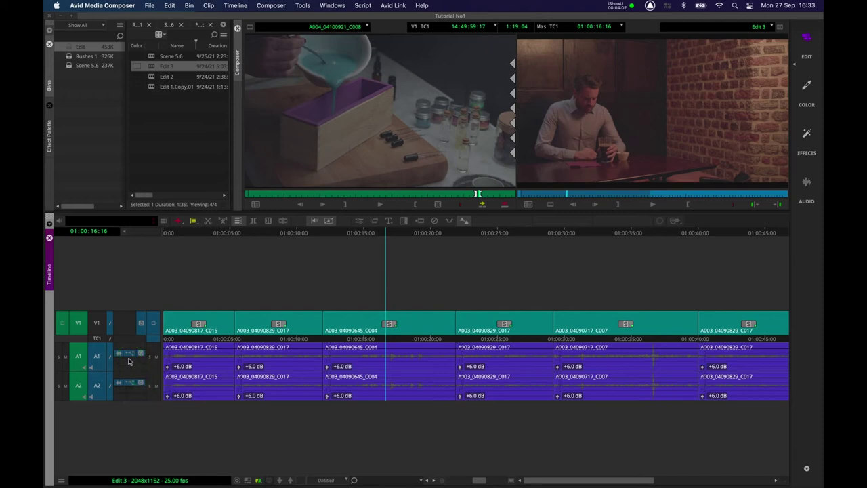
pyautogui.click(128, 384)
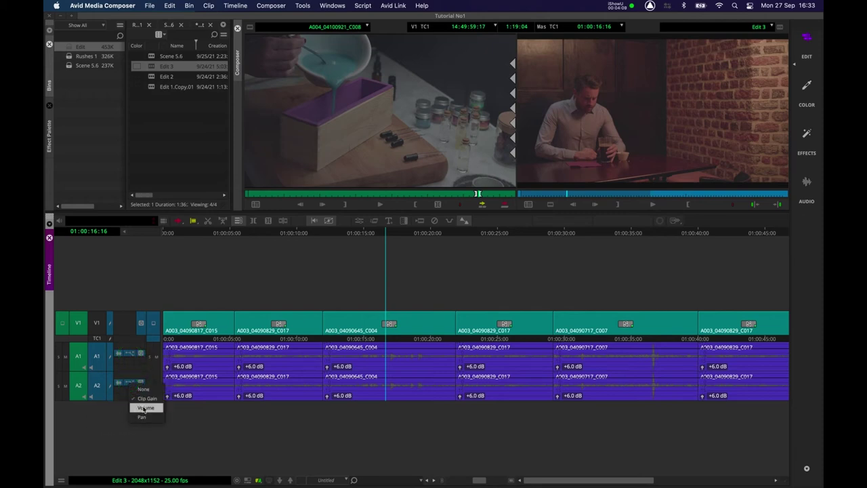
pyautogui.click(143, 409)
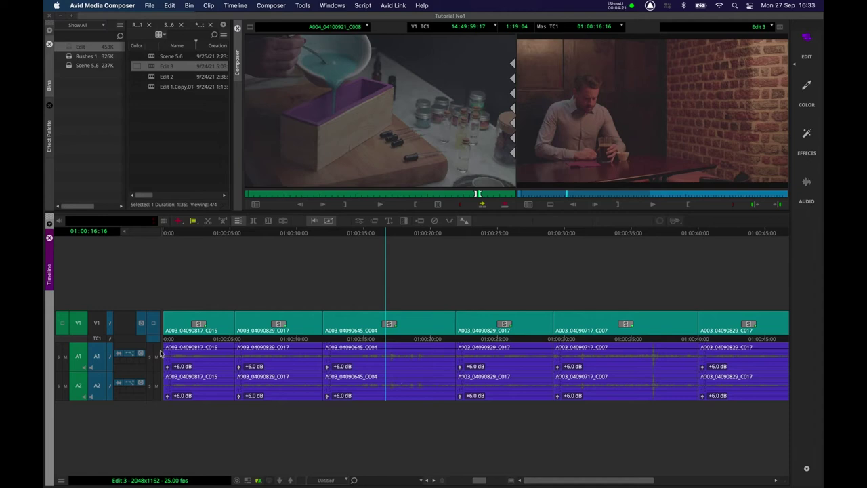
pyautogui.click(118, 355)
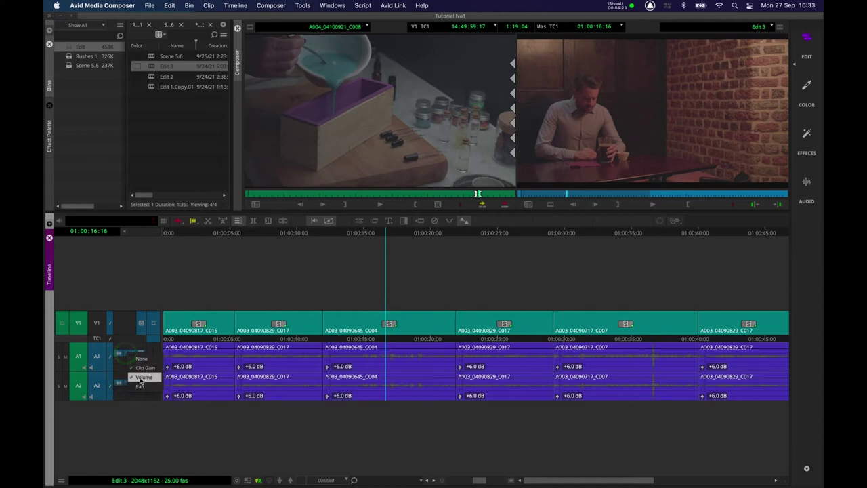
pyautogui.click(138, 379)
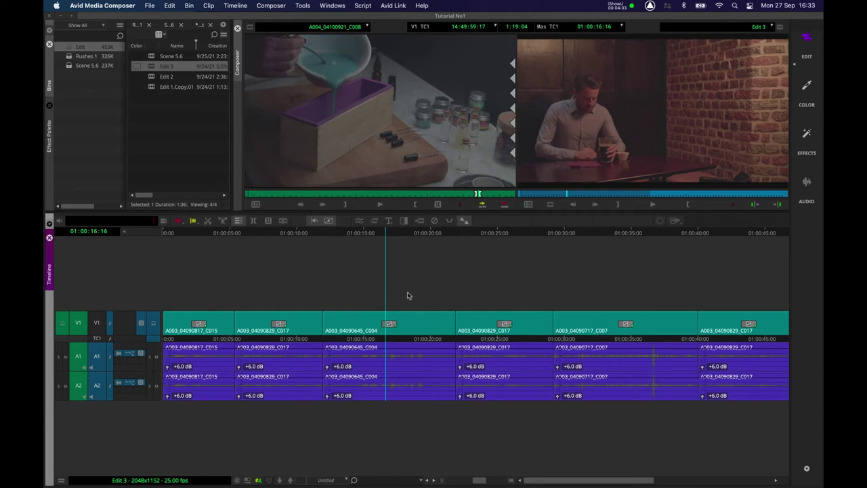
# Step: Enable Audio Keyframe Mode and scrub 01:00:15–01:00:18 to locate the dip
pyautogui.click(464, 222)
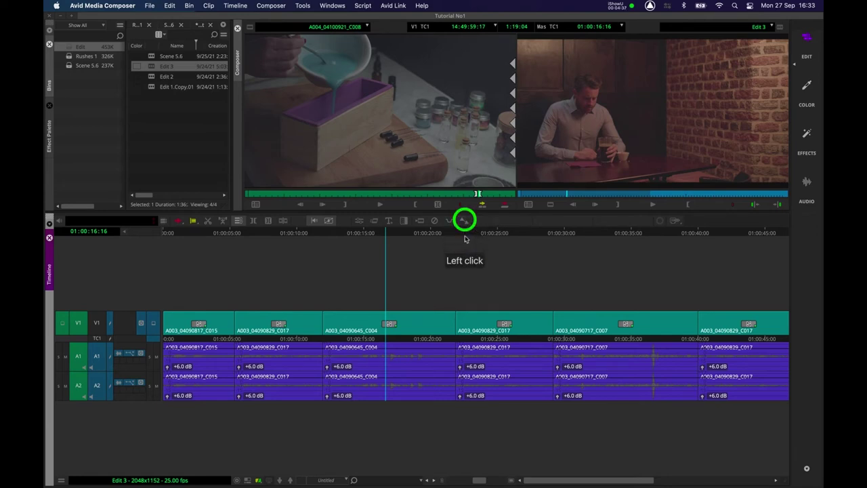
pyautogui.click(402, 234)
pyautogui.moveTo(403, 234); pyautogui.dragTo(385, 232)
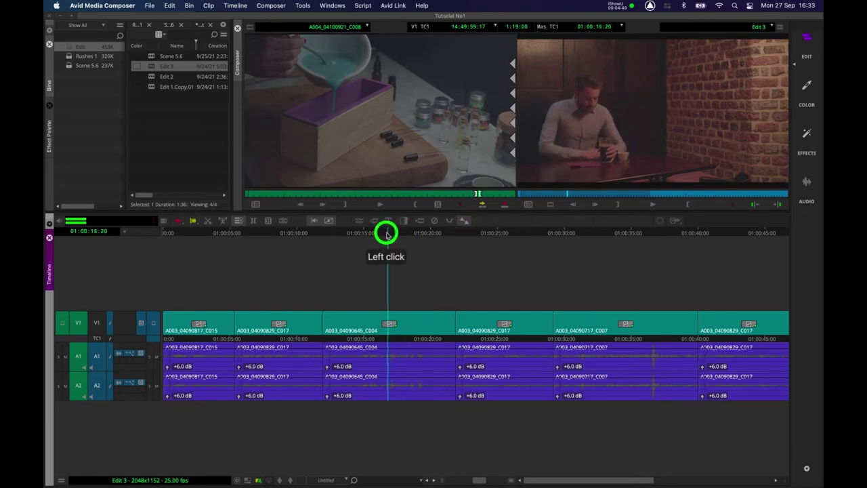
pyautogui.click(393, 355)
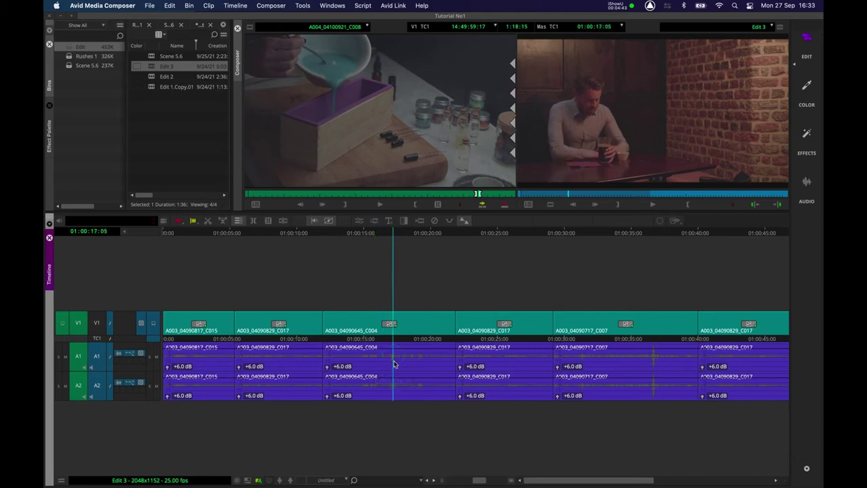
pyautogui.moveTo(391, 231); pyautogui.dragTo(376, 234)
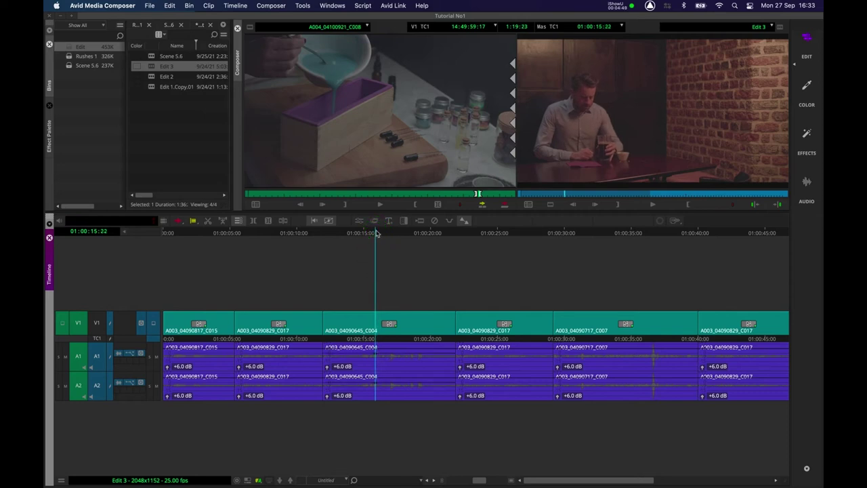
pyautogui.click(366, 231)
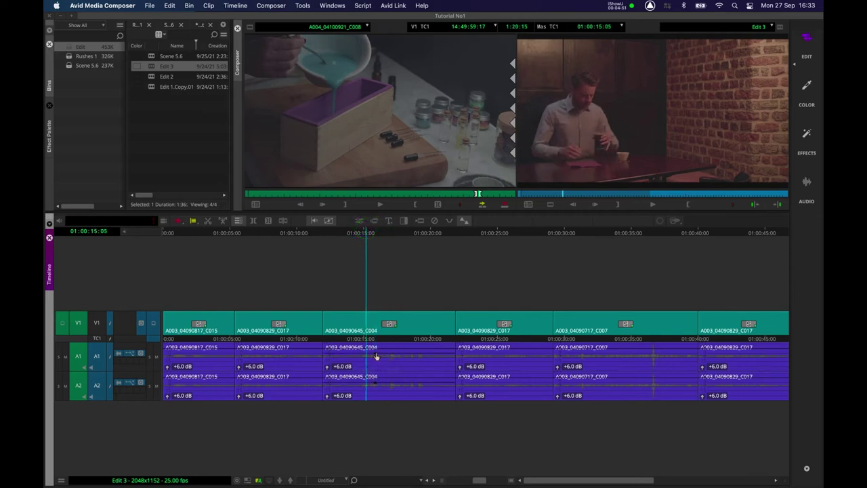
pyautogui.moveTo(366, 232); pyautogui.dragTo(407, 234)
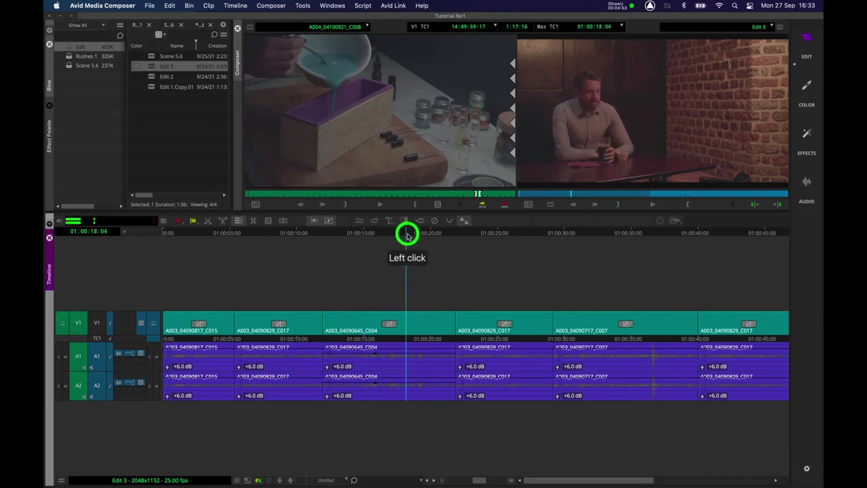
pyautogui.moveTo(406, 234); pyautogui.dragTo(363, 233)
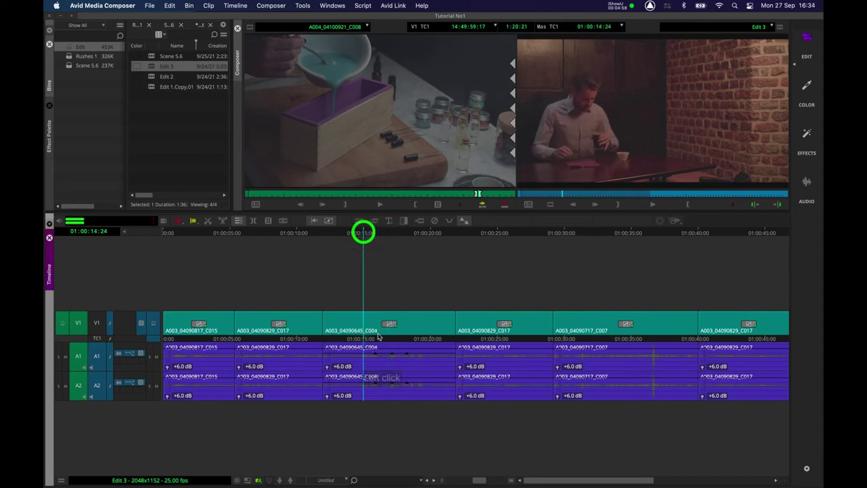
# Step: Keyframe a V-shaped volume dip on A1 and A2 near 01:00:17
pyautogui.moveTo(392, 356); pyautogui.dragTo(393, 367)
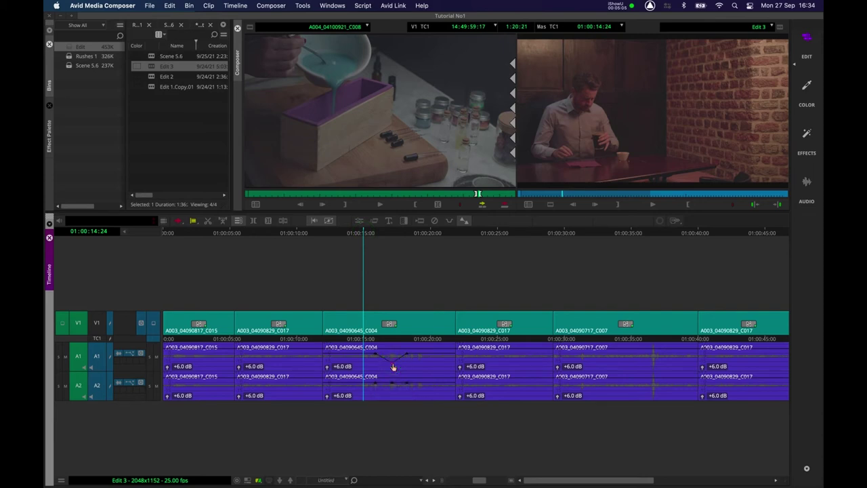
pyautogui.press('super+z')
pyautogui.click(392, 386)
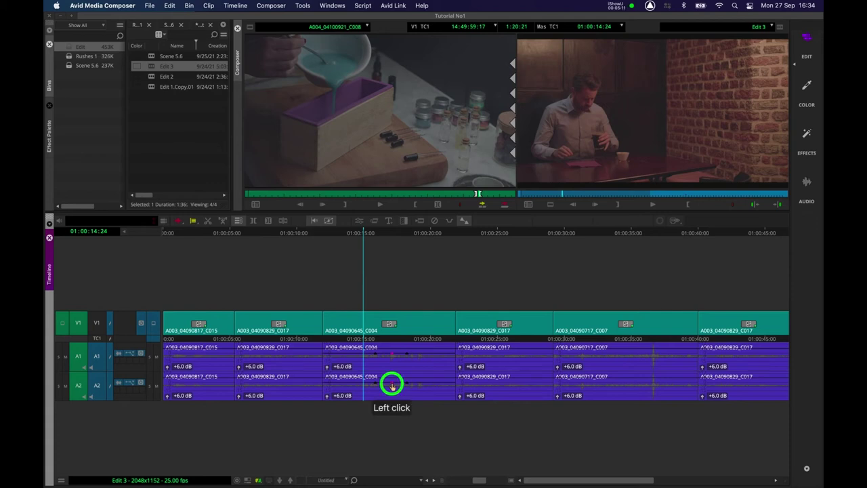
pyautogui.click(392, 354)
pyautogui.moveTo(392, 354); pyautogui.dragTo(392, 364)
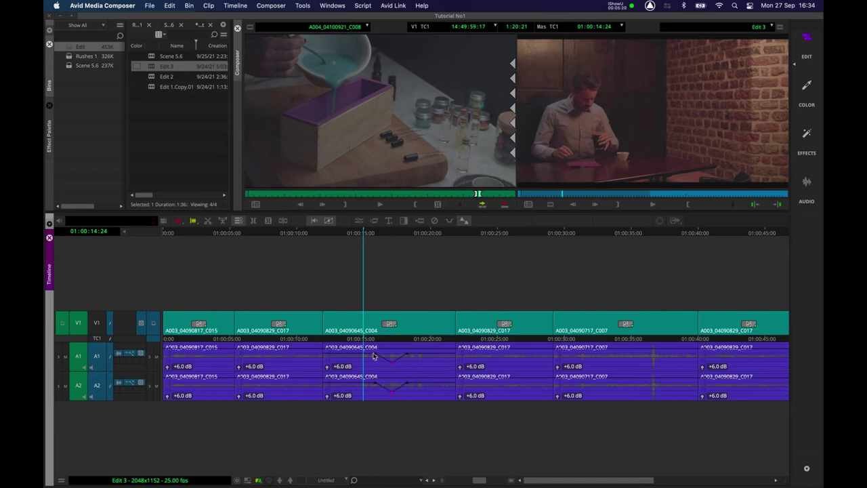
# Step: Widen the dip, extending its recovery to 01:00:19 and starting it earlier
pyautogui.click(408, 358)
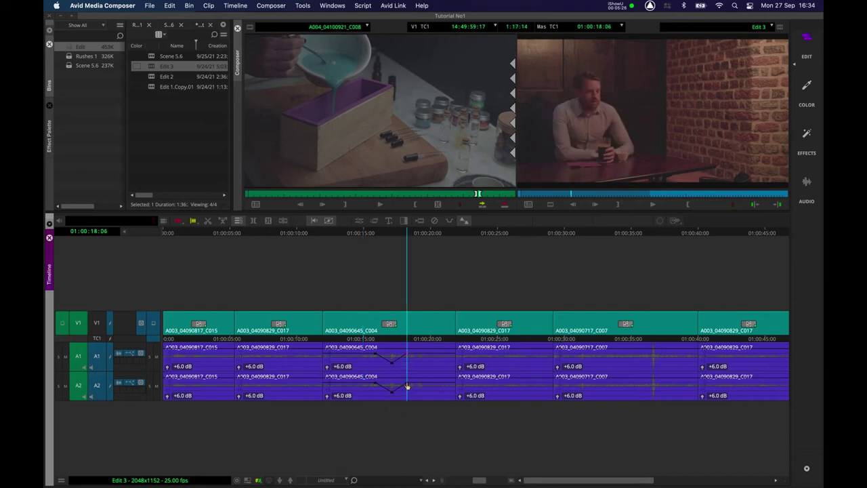
pyautogui.click(408, 386)
pyautogui.moveTo(407, 386); pyautogui.dragTo(417, 383)
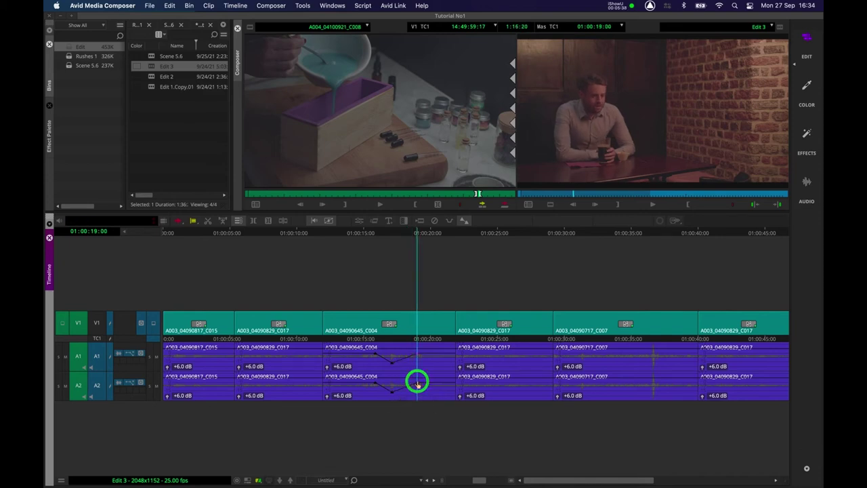
pyautogui.click(374, 353)
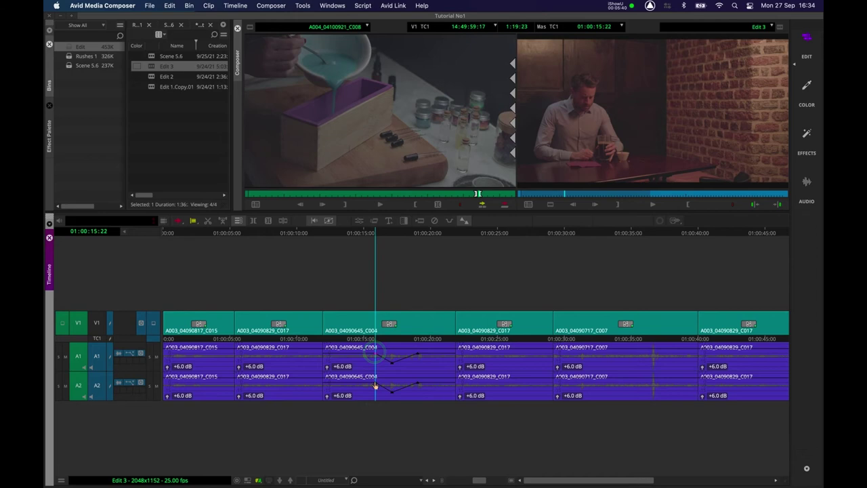
pyautogui.click(374, 385)
pyautogui.moveTo(375, 385); pyautogui.dragTo(361, 384)
# Step: Play back from 01:00:13:23 to hear the volume dip
pyautogui.click(349, 233)
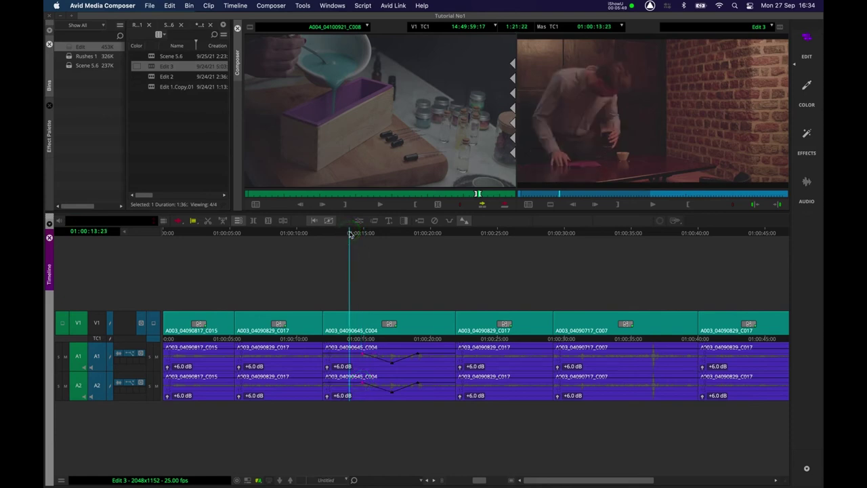
pyautogui.press('space')
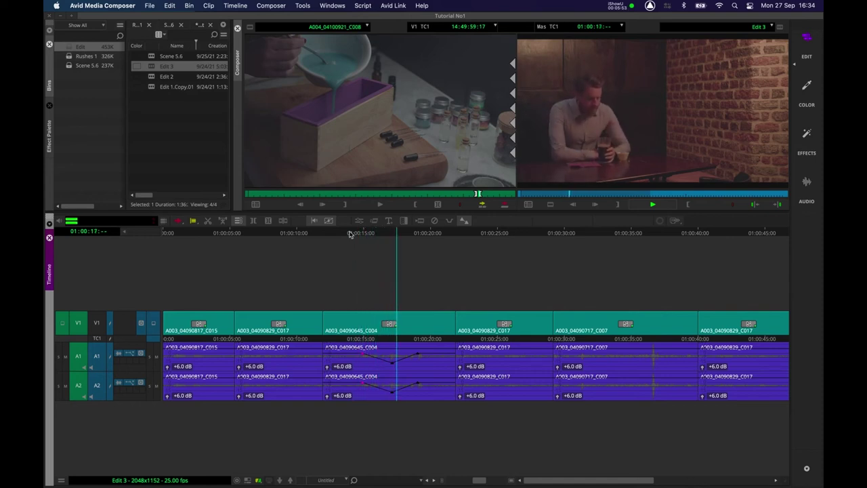
pyautogui.press('space')
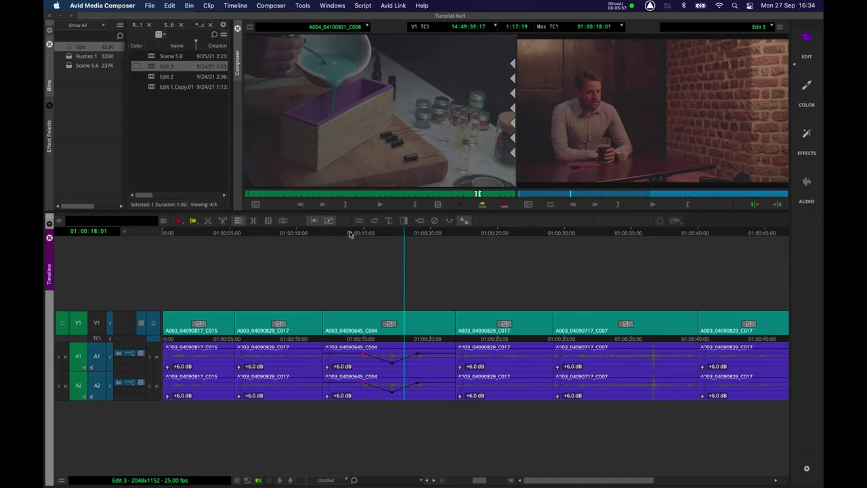
# Step: Park the playhead at 01:00:04:24, by the C015–C017 cut
pyautogui.click(227, 233)
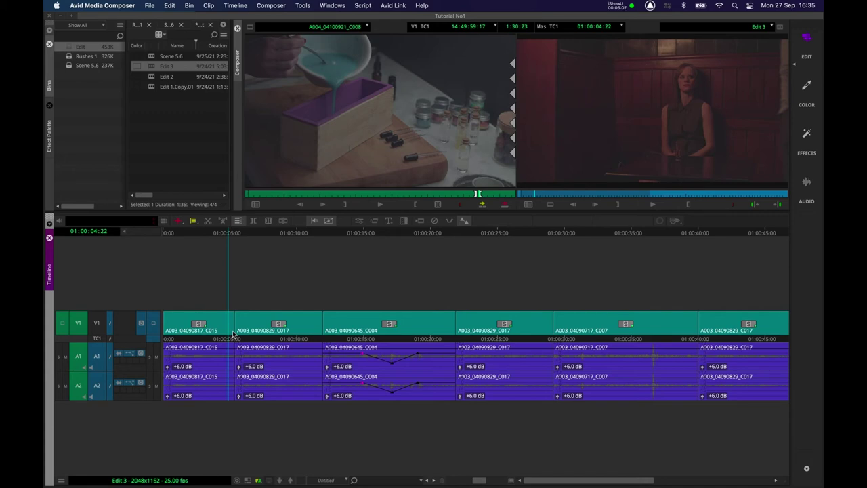
pyautogui.click(101, 322)
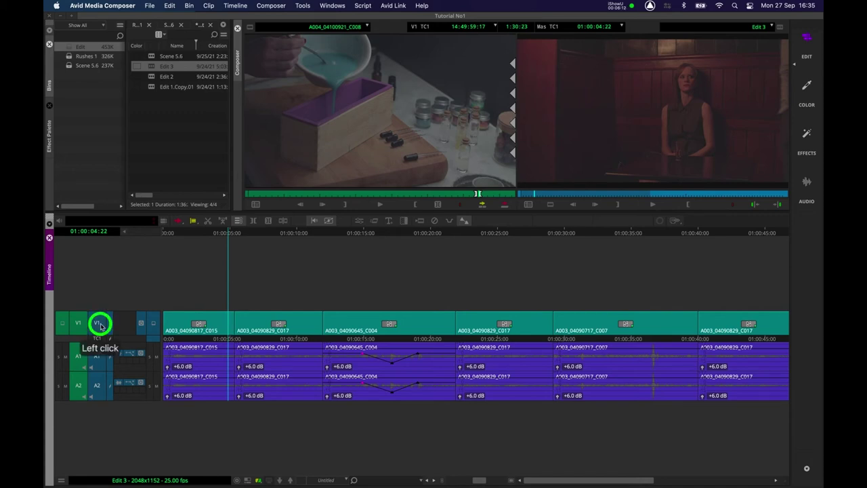
pyautogui.click(229, 233)
pyautogui.moveTo(230, 233); pyautogui.dragTo(218, 232)
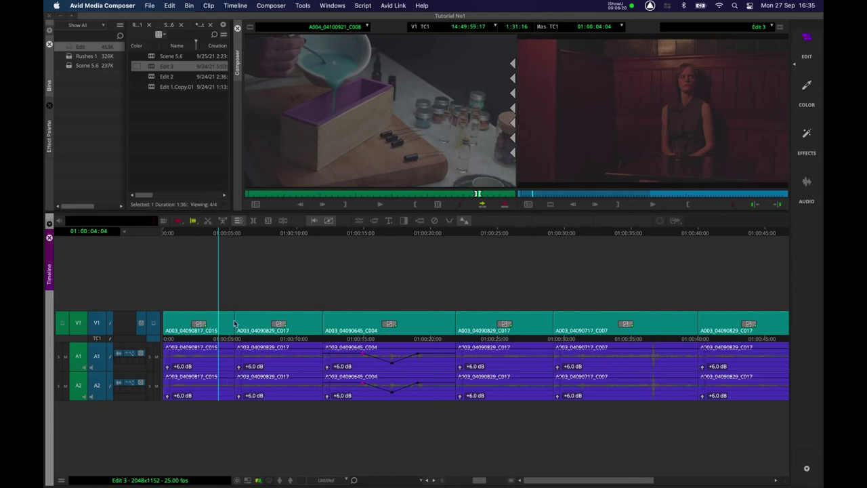
pyautogui.click(229, 233)
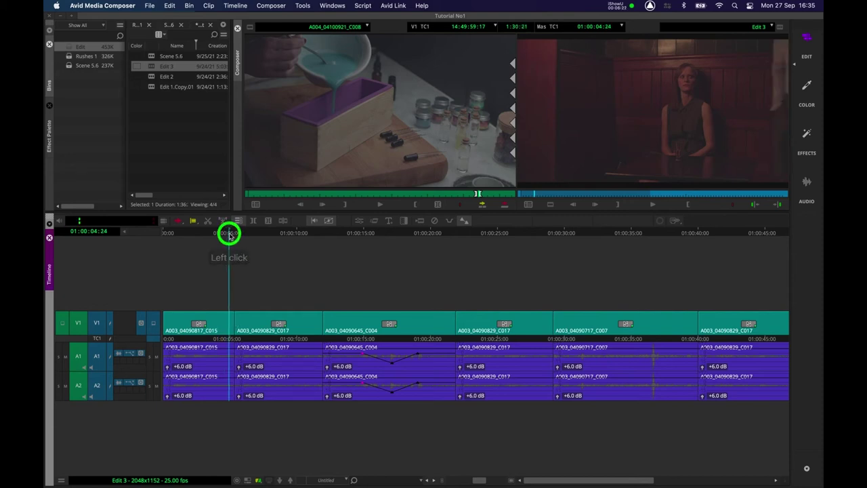
# Step: Trim only A1/A2 at the first cut and roll the audio edit 36 frames earlier
pyautogui.press('u')
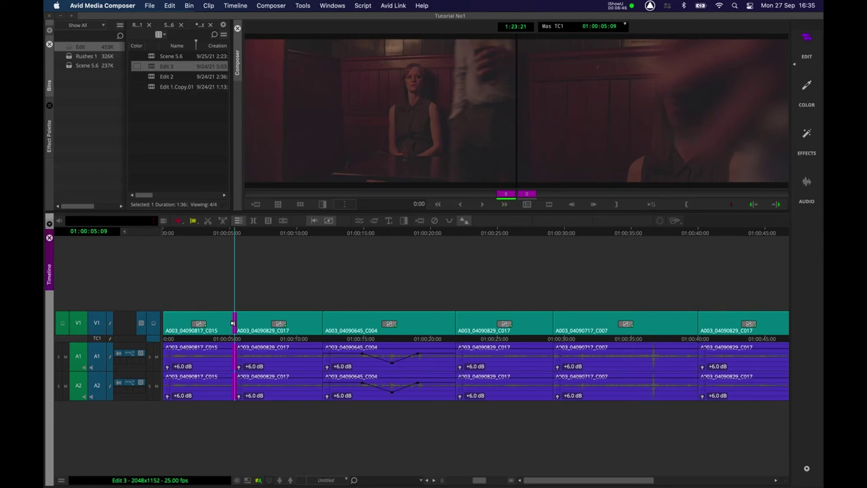
pyautogui.keyDown('shift'); pyautogui.click(232, 323); pyautogui.keyUp('shift')
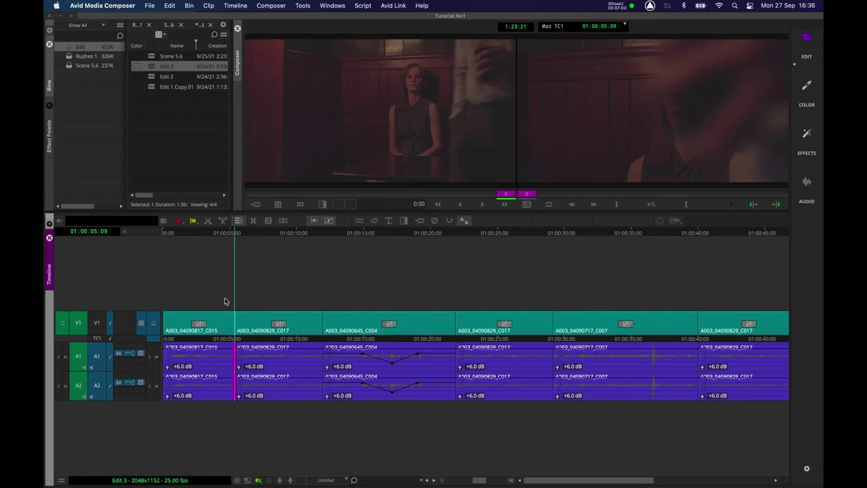
pyautogui.press('9')
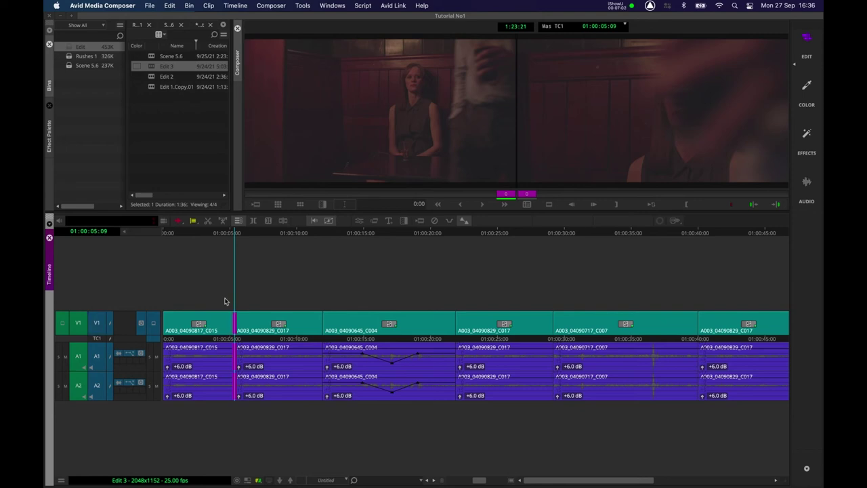
pyautogui.press('1')
pyautogui.press('2')
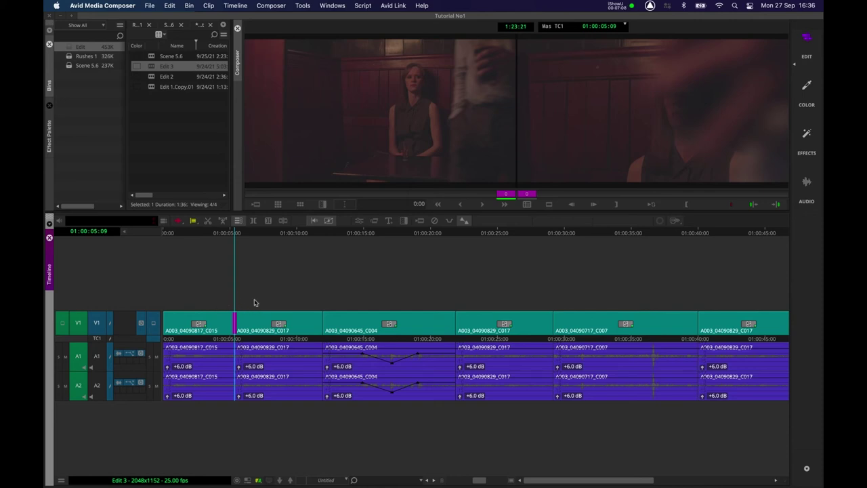
pyautogui.press('2')
pyautogui.press('1')
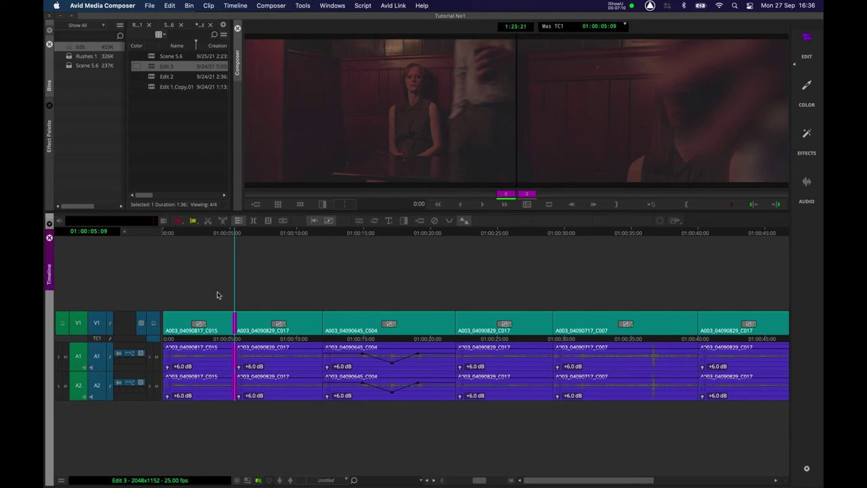
pyautogui.press('u')
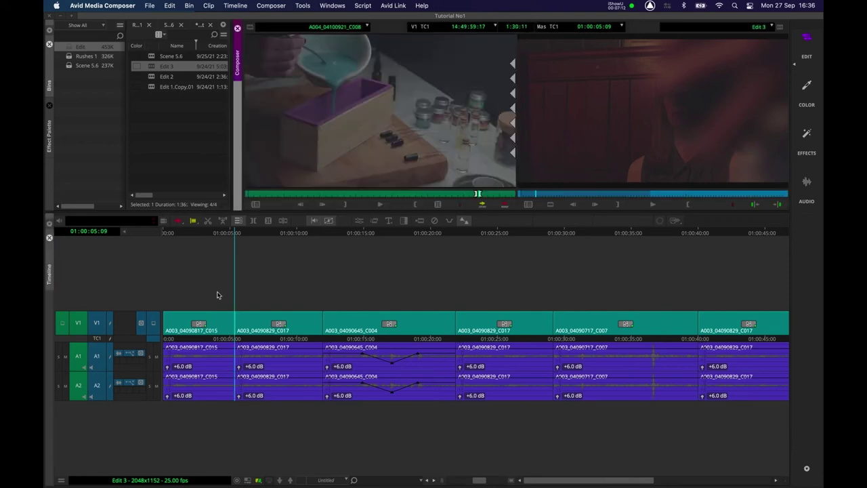
pyautogui.press('u')
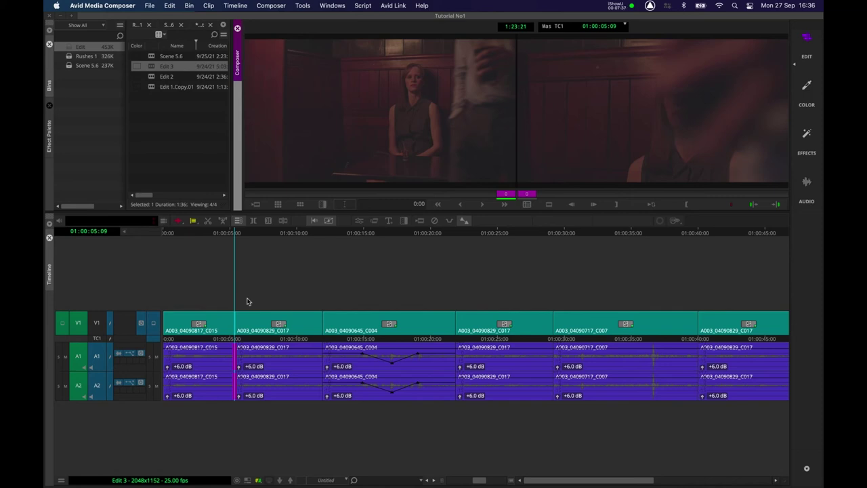
pyautogui.press('j')
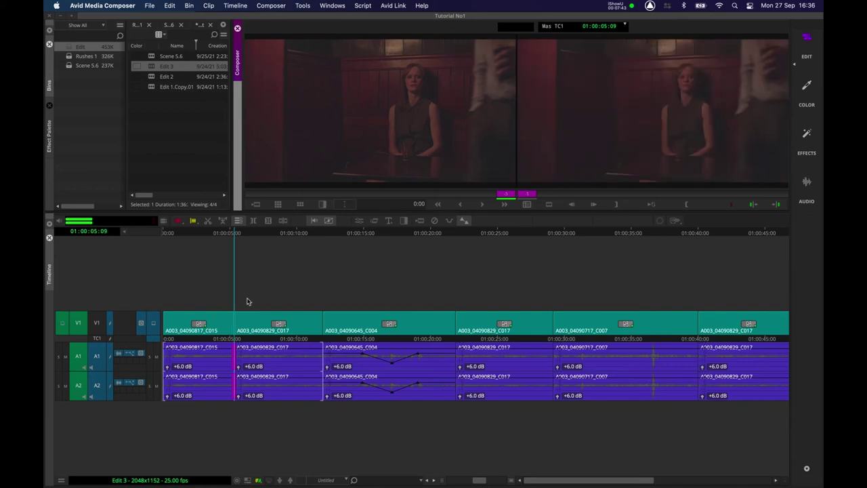
# Step: Exit trim, play back the split edit, and park at 01:00:03:20 before the cut
pyautogui.click(188, 230)
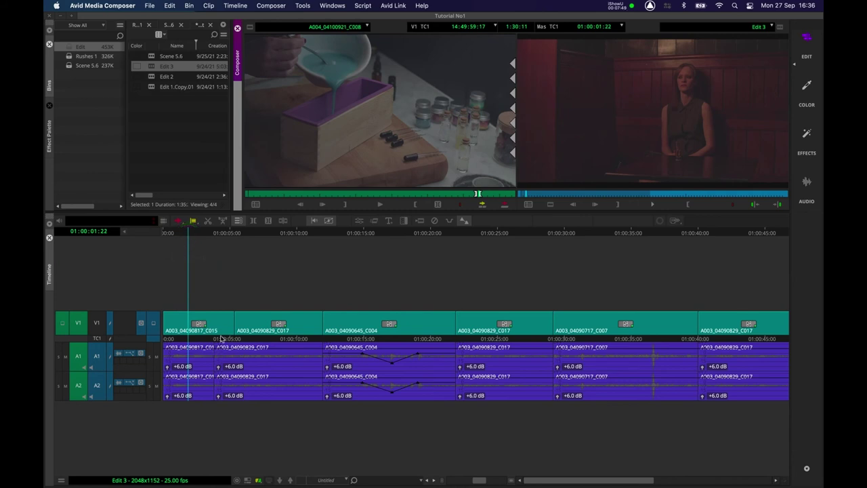
pyautogui.press('space')
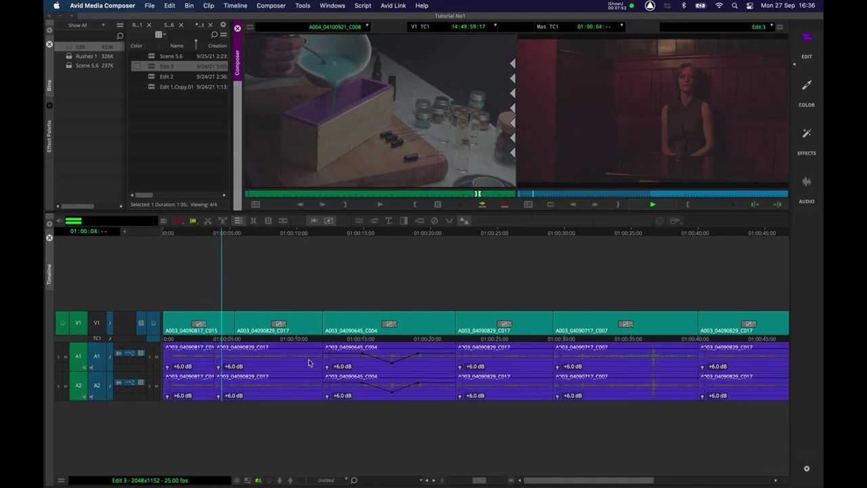
pyautogui.press('space')
pyautogui.click(213, 234)
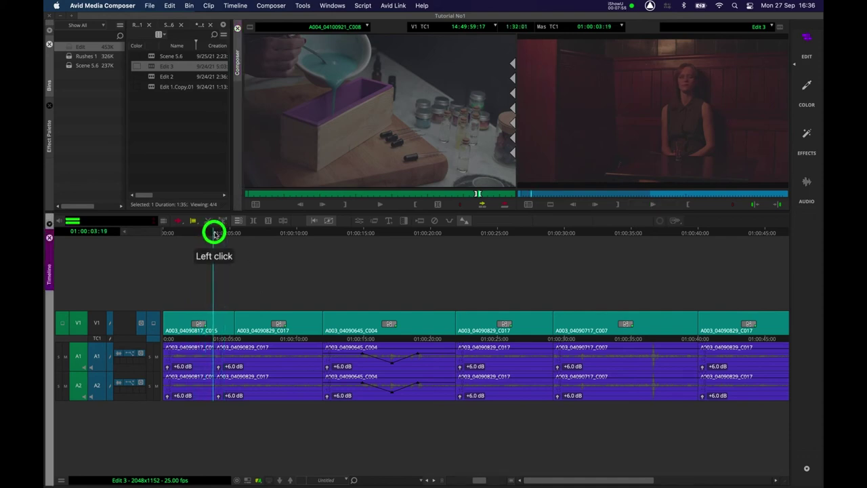
pyautogui.click(214, 233)
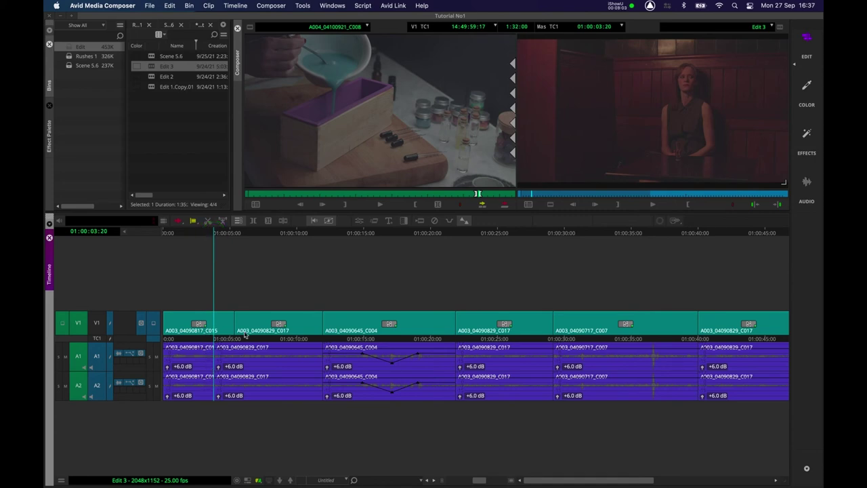
# Step: Add a 25-frame Dissolve centred on the first A1/A2 audio cut via Quick Transition
pyautogui.click(404, 223)
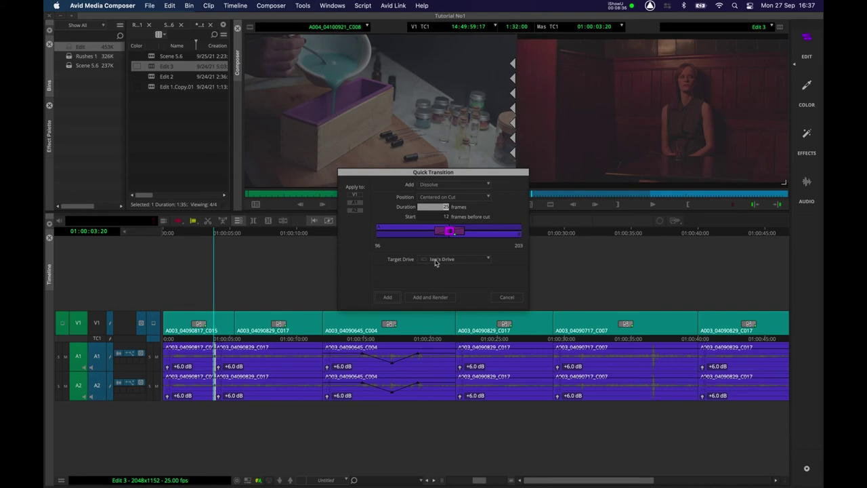
pyautogui.click(437, 260)
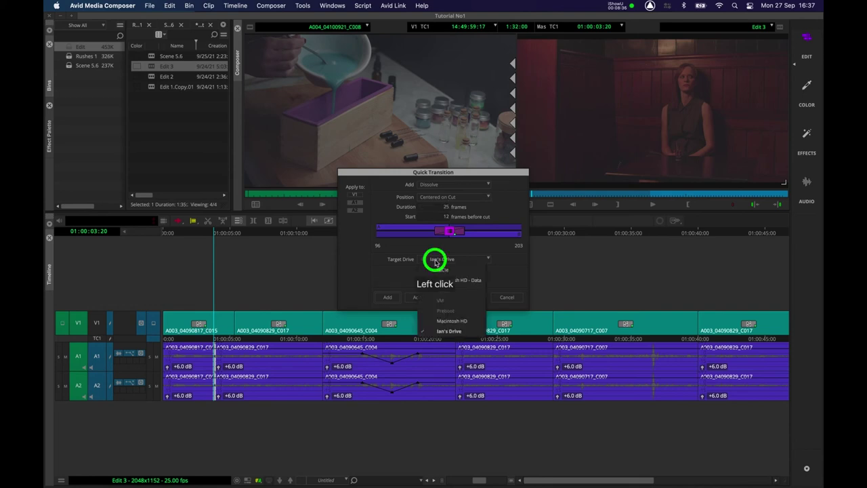
pyautogui.click(394, 271)
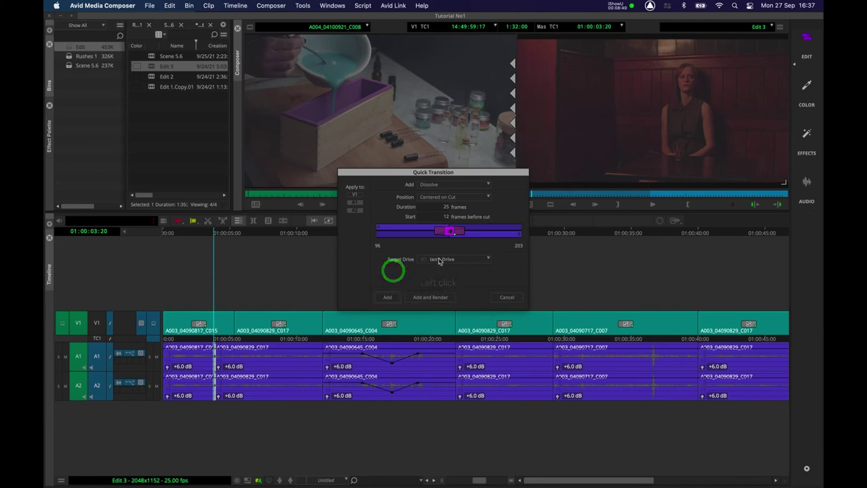
pyautogui.click(428, 299)
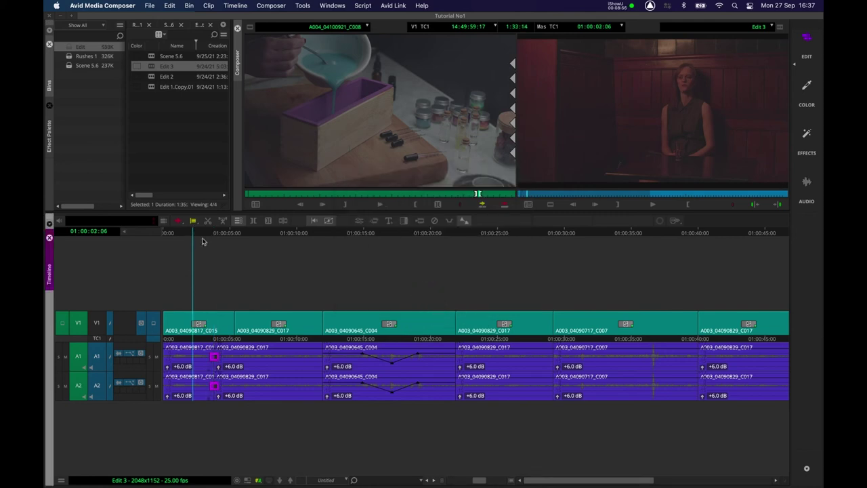
# Step: Replay the first audio cut from just before it to hear the dissolve
pyautogui.click(197, 229)
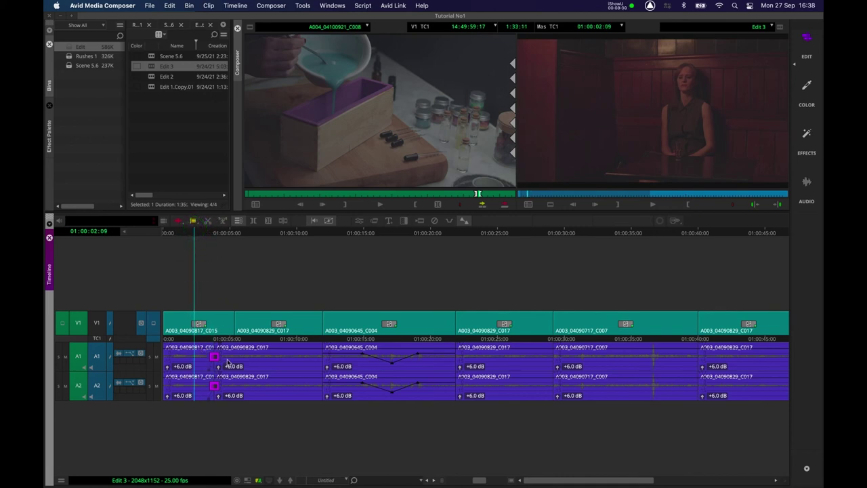
pyautogui.press('space')
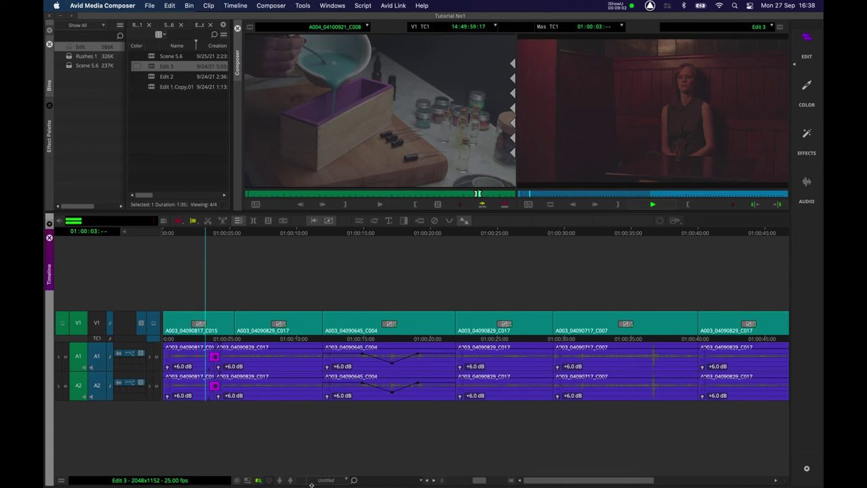
pyautogui.press('space')
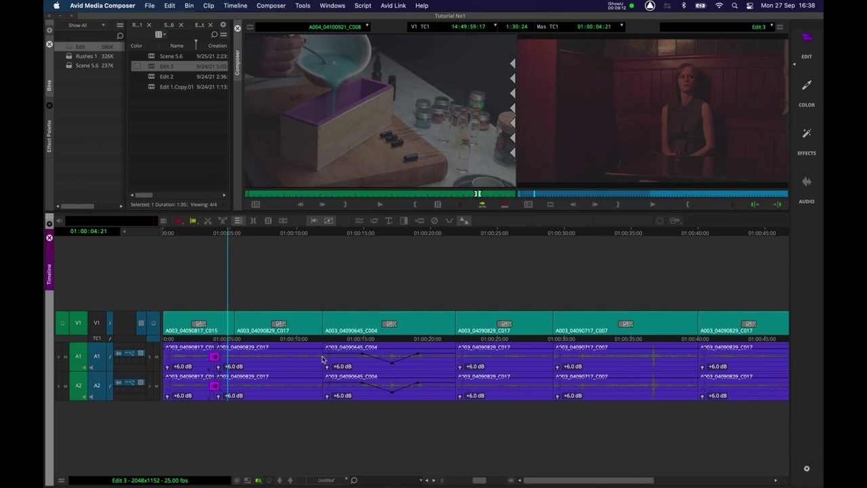
# Step: Roll the dissolved audio cut slightly later and play back the adjusted edit
pyautogui.click(207, 369)
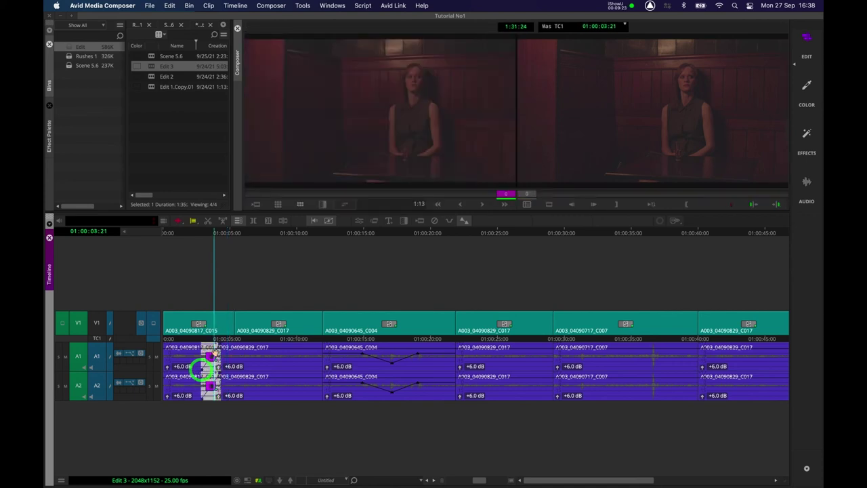
pyautogui.moveTo(215, 346); pyautogui.dragTo(233, 344)
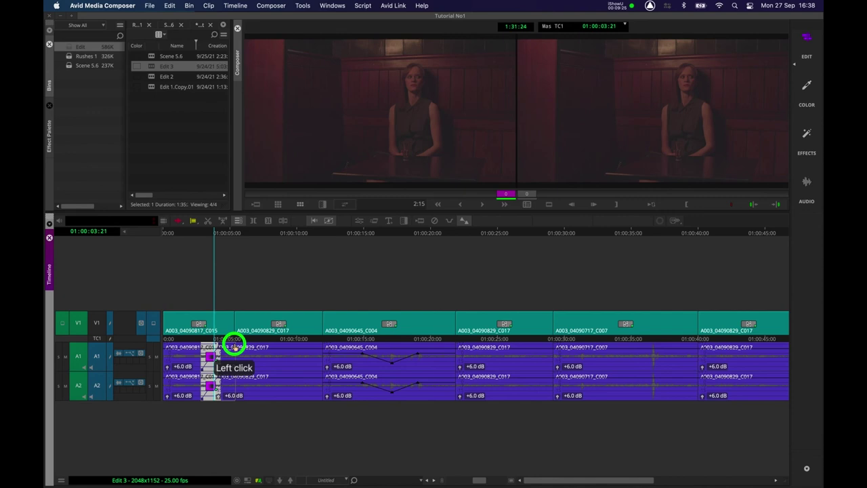
pyautogui.click(190, 234)
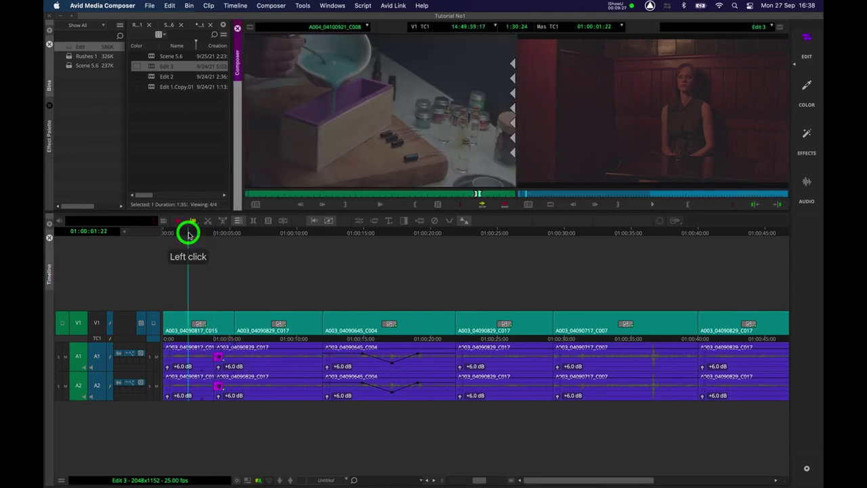
pyautogui.press('space')
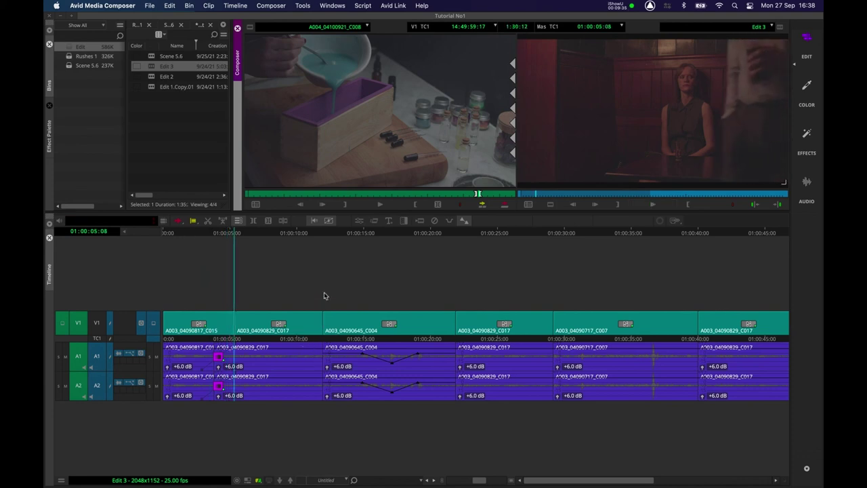
pyautogui.press('super+bracketleft')
pyautogui.press('super+bracketleft')
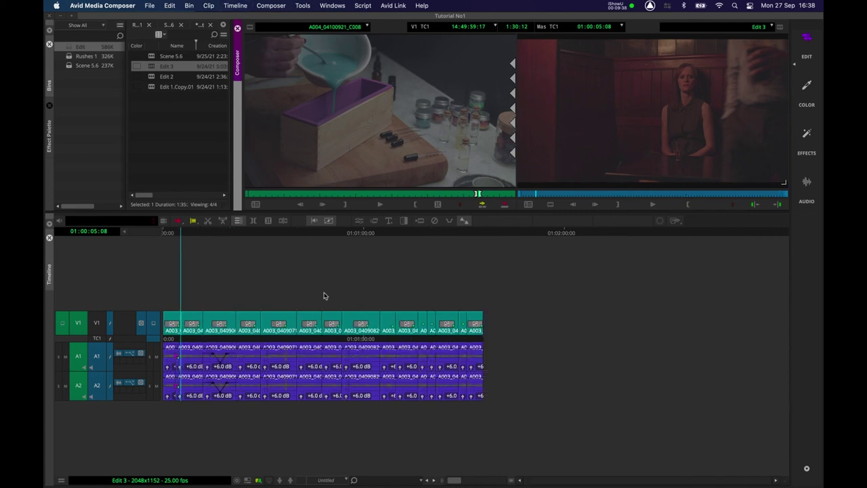
# Step: Return the playhead to the sequence start and toggle the V1 track off and back on
pyautogui.click(178, 233)
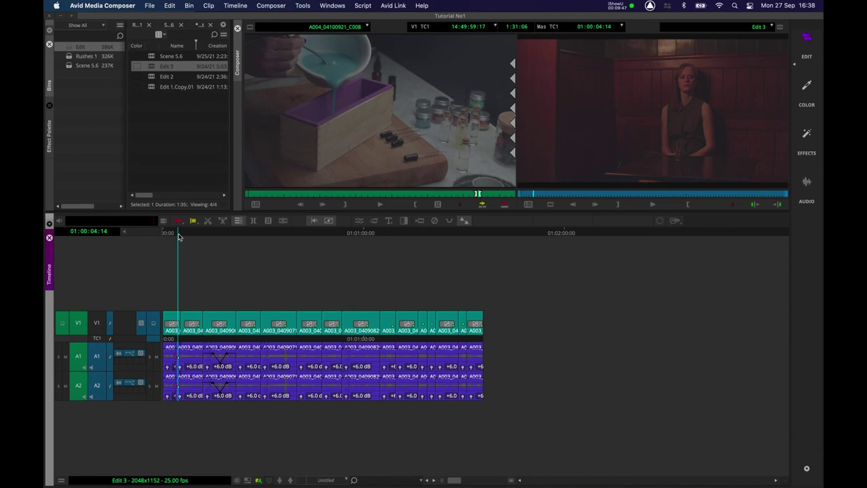
pyautogui.moveTo(179, 234)
pyautogui.mouseDown()
pyautogui.moveTo(158, 231)
pyautogui.moveTo(490, 254)
pyautogui.mouseUp()
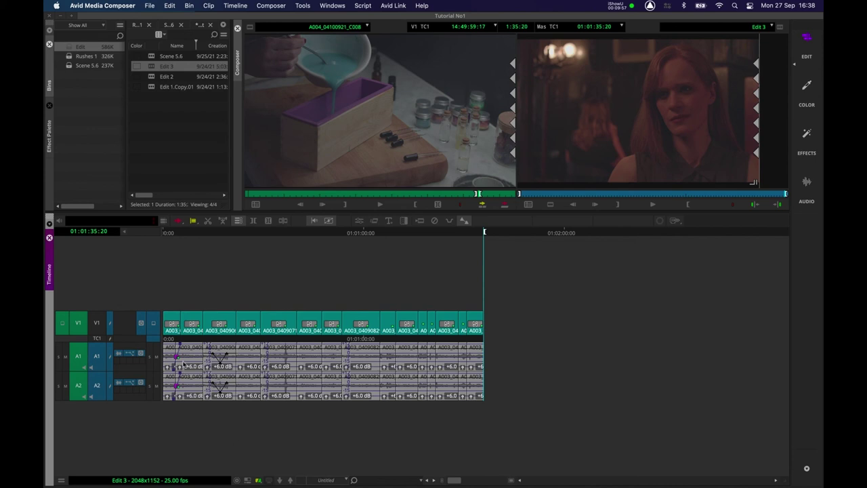
pyautogui.click(97, 323)
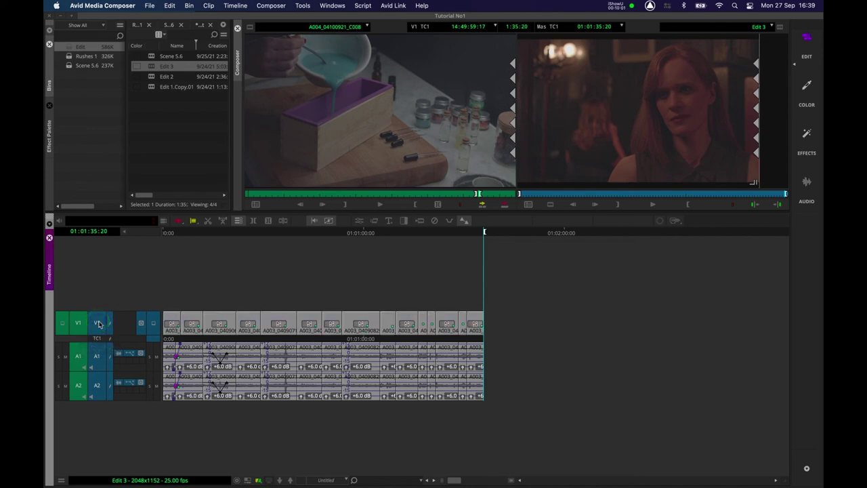
pyautogui.click(98, 324)
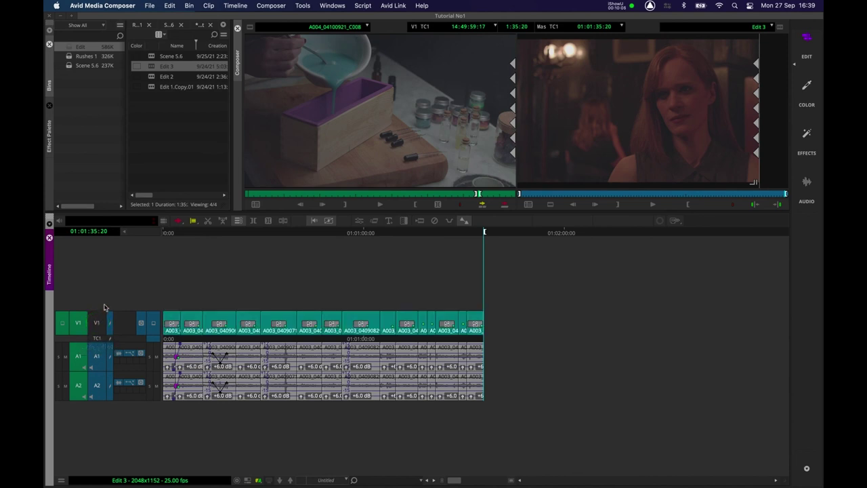
# Step: Add and render 25-frame dissolves on all A1/A2 cuts from IN to OUT, leaving V1 out
pyautogui.click(404, 222)
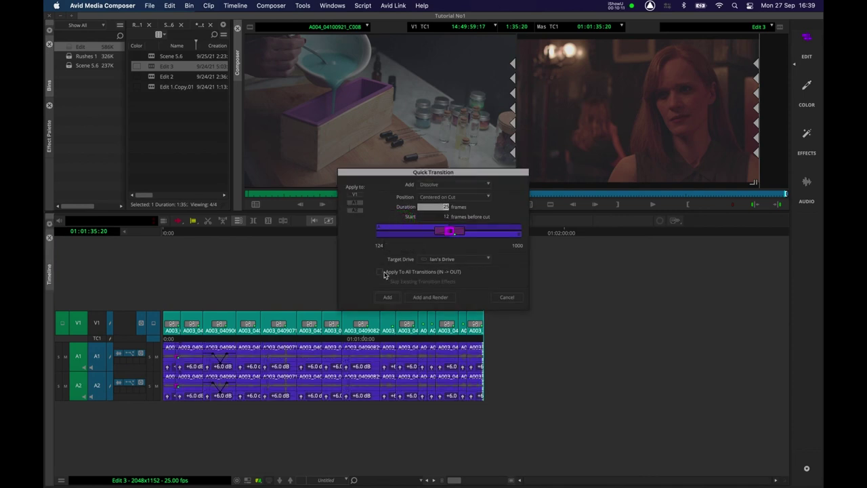
pyautogui.click(438, 274)
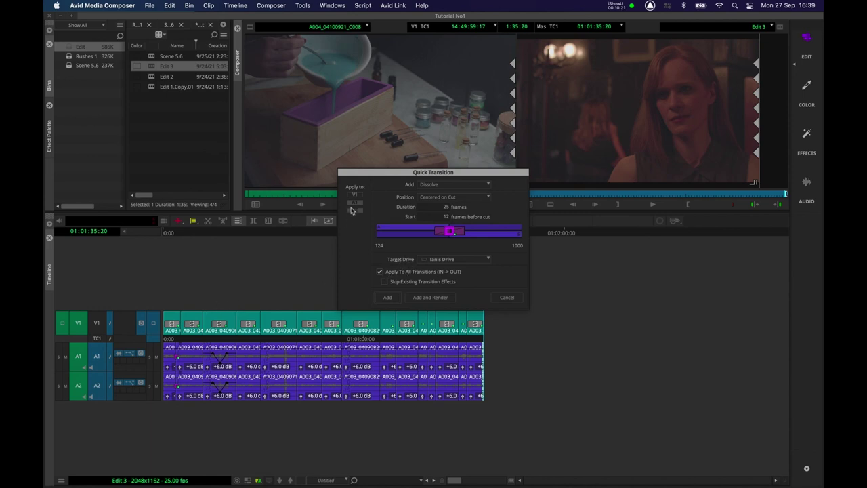
pyautogui.click(355, 195)
pyautogui.click(355, 196)
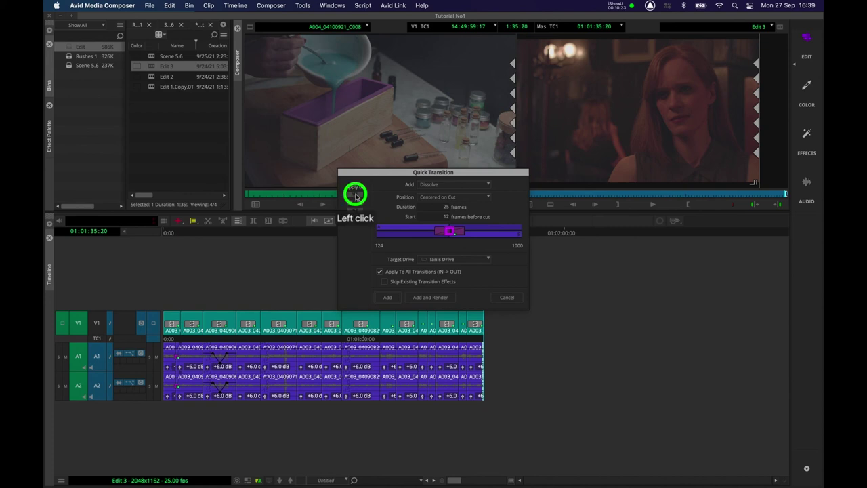
pyautogui.click(429, 299)
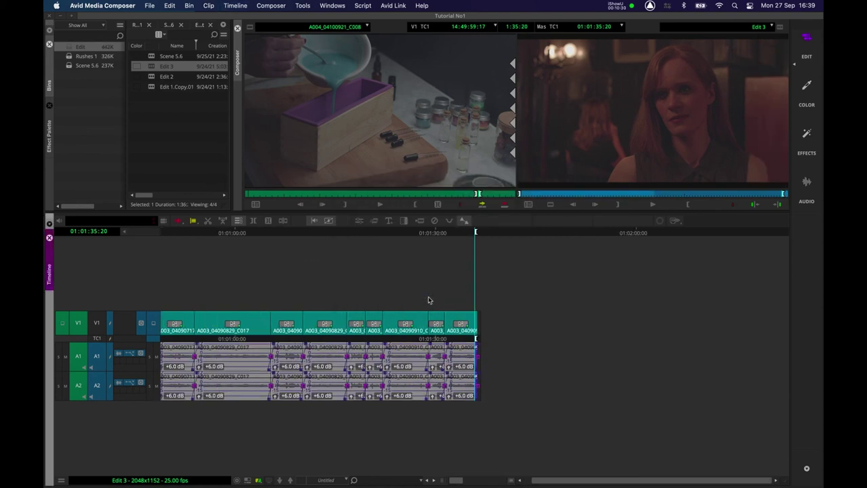
# Step: Zoom in, clear the in/out marks, and scrub the timeline to review the audio dissolves
pyautogui.hotkey('ctrl', ']')
pyautogui.hotkey('ctrl', ']')
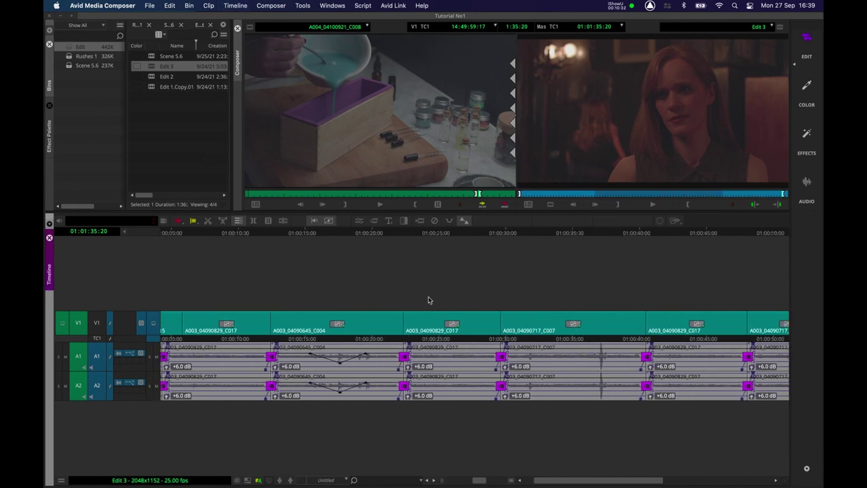
pyautogui.hotkey('ctrl', ']')
pyautogui.press('super+a')
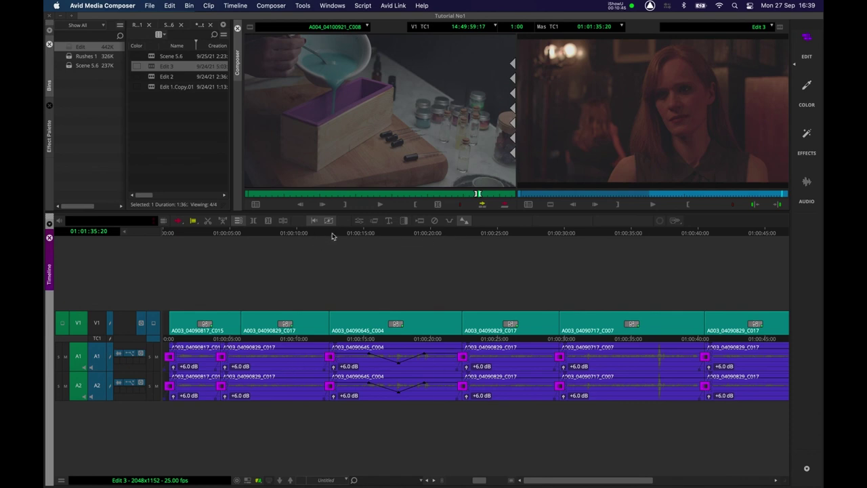
pyautogui.click(330, 337)
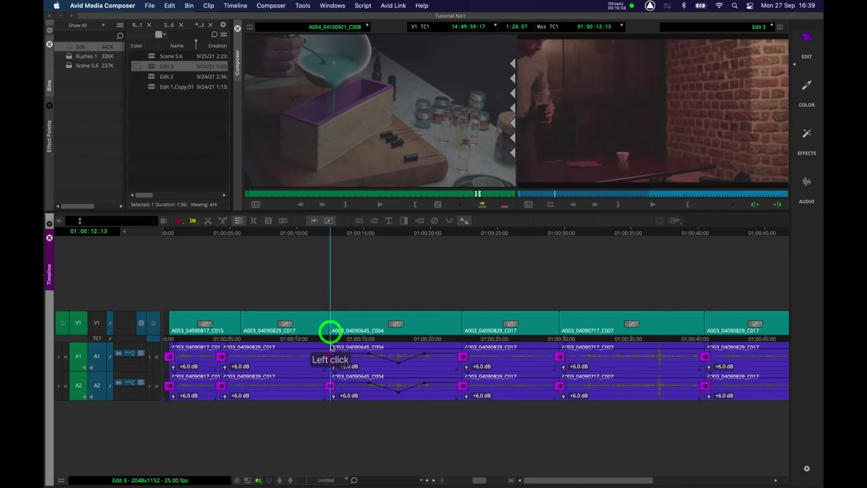
pyautogui.moveTo(255, 232); pyautogui.dragTo(206, 232)
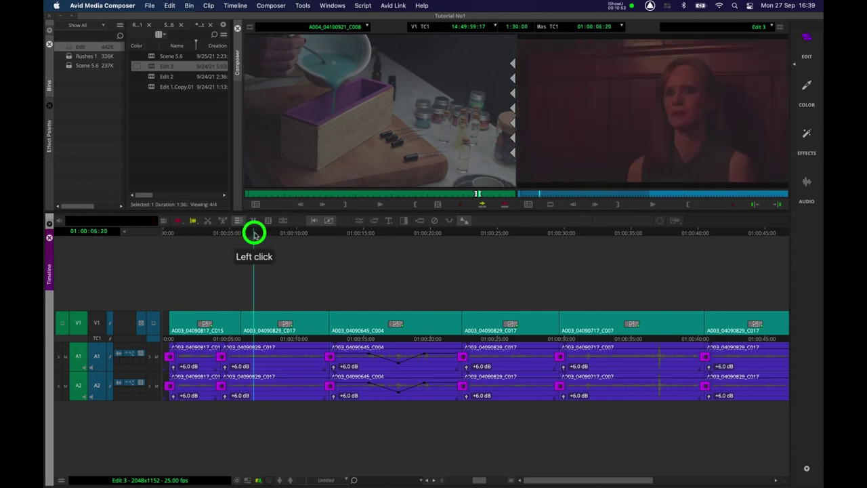